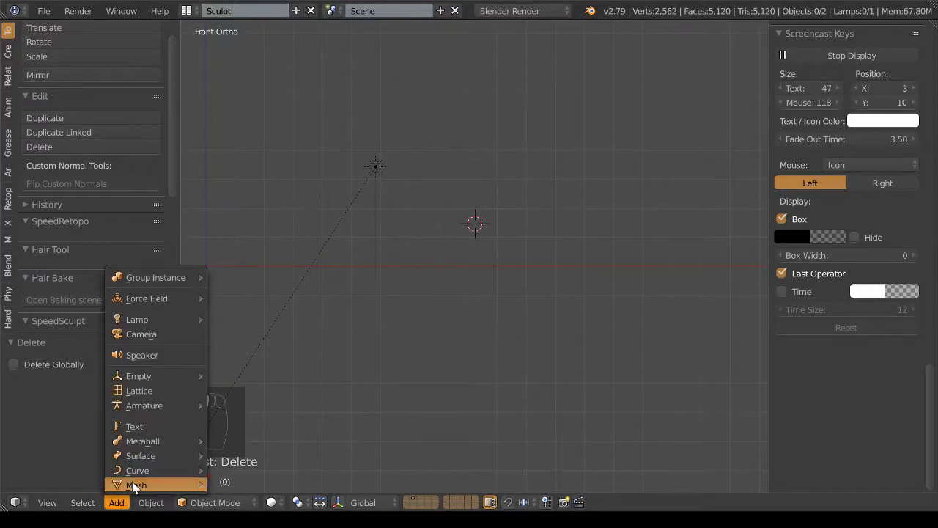
Add a circle mesh at the world origin and clear its rotation
left_click(256, 155)
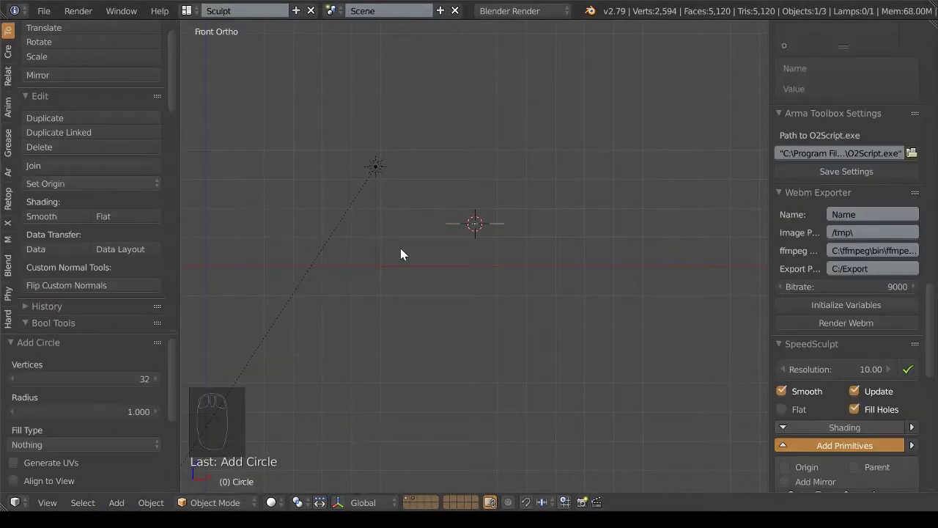
key("alt+g")
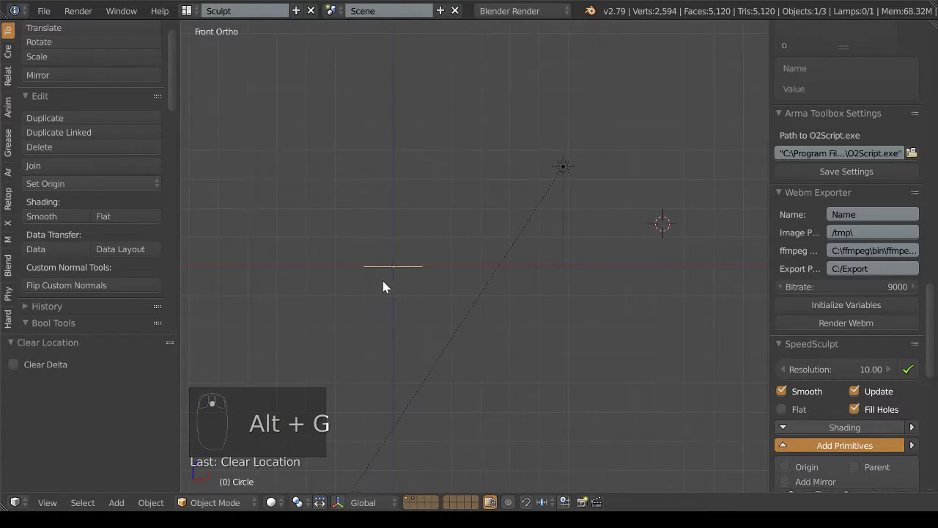
key("alt+r")
In Edit Mode, rotate the circle 90° to stand upright
left_click(228, 506)
left_click(224, 472)
key("r")
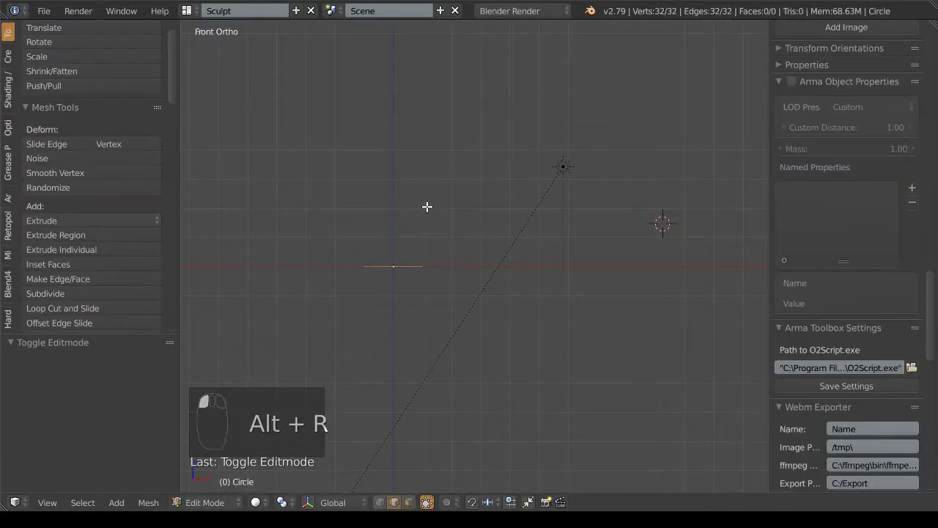
left_click(485, 312)
Extrude the circle along X into a long cylinder and frame it in the view
left_click(205, 502)
left_click(220, 468)
key("e")
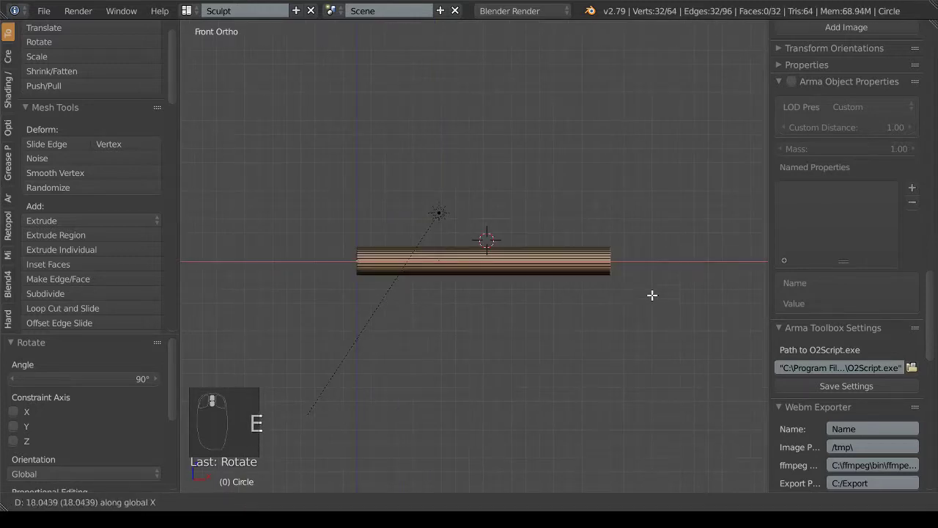
left_click(697, 293)
scroll(682, 300, "down", 5, "ctrl")
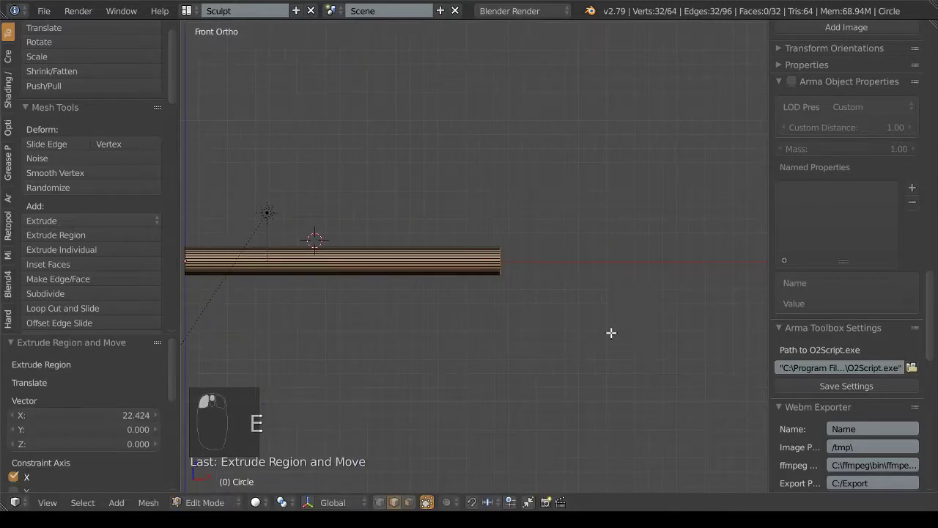
scroll(608, 366, "up", 7)
scroll(610, 403, "down", 2)
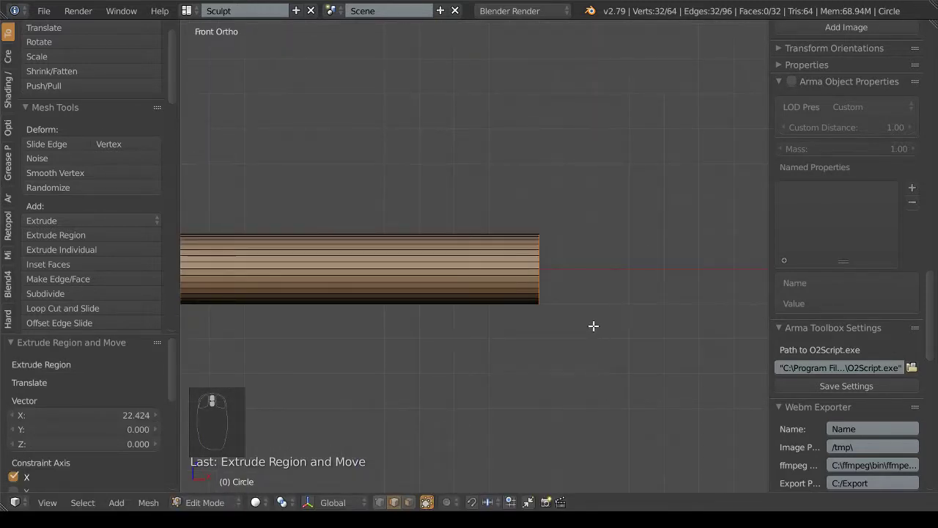
key("KP_Decimal")
scroll(590, 315, "down", 4)
Scale down the cylinder's end face so the tube tapers
mouse_move(586, 304)
middle_mouse_down()
mouse_move(539, 282)
mouse_move(479, 318)
mouse_move(601, 342)
middle_mouse_up()
key("s")
left_click(493, 275)
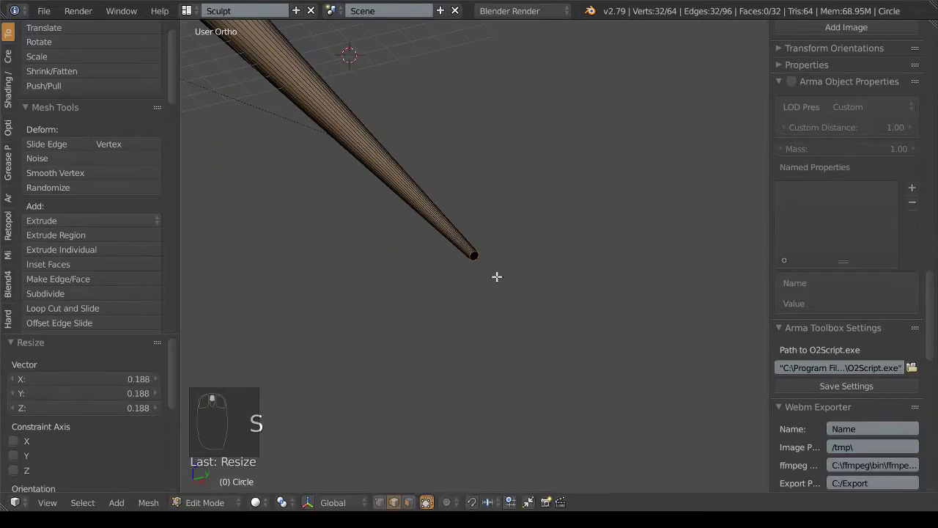
mouse_move(477, 278)
middle_mouse_down()
mouse_move(377, 303)
mouse_move(439, 306)
mouse_move(520, 335)
middle_mouse_up()
scroll(519, 335, "up", 3)
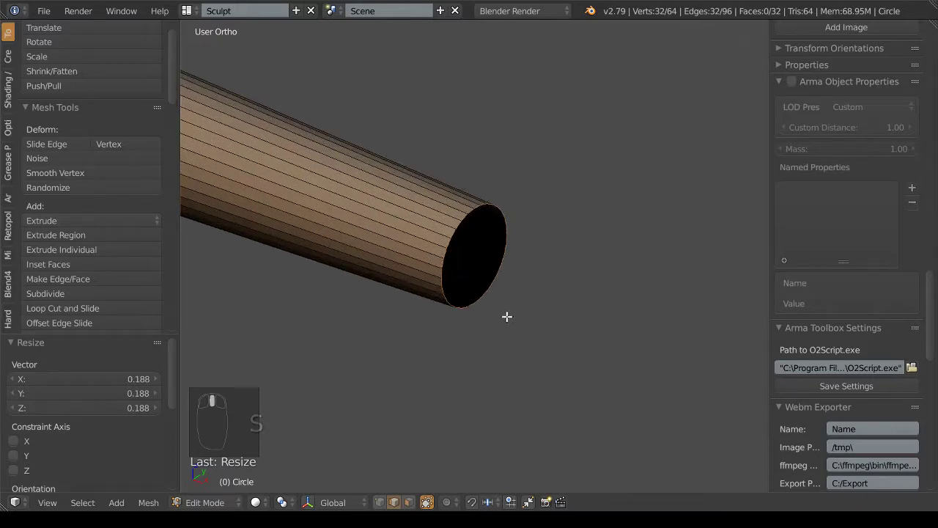
Extrude a short ring along X at the tip, shrink it and reposition it
key("e")
key("x")
left_click(580, 324)
key("s")
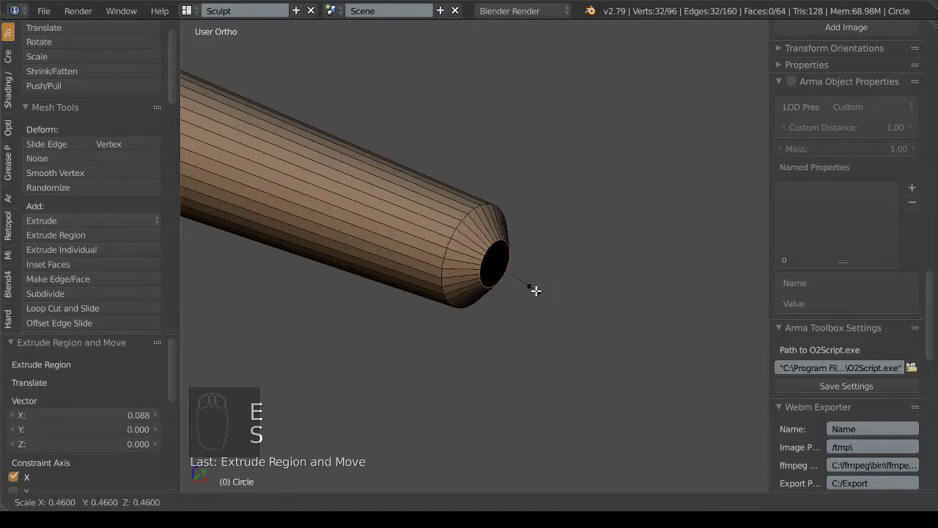
left_click(561, 303)
key("g")
key("x")
left_click(550, 296)
Undo an extra ring, move the end ring along X, and extrude a final tip ring
key("e")
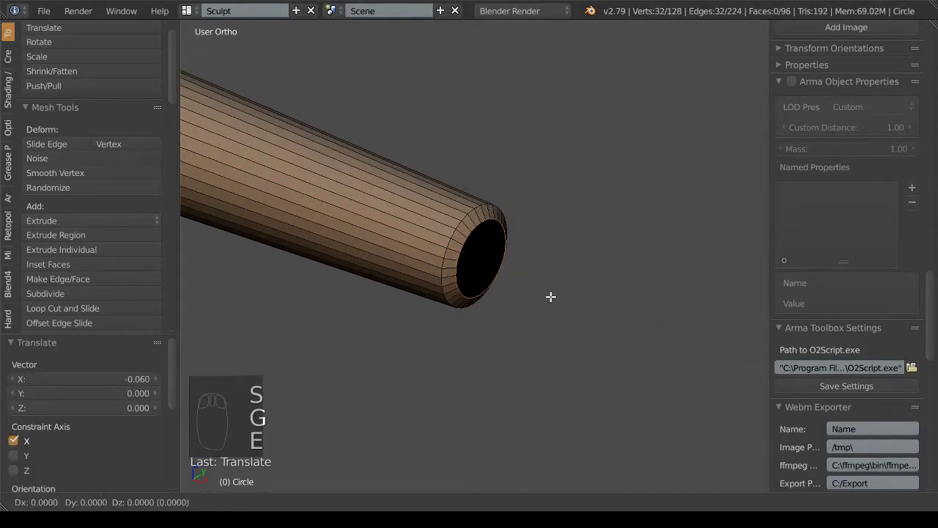
left_click(562, 306)
key("ctrl+z")
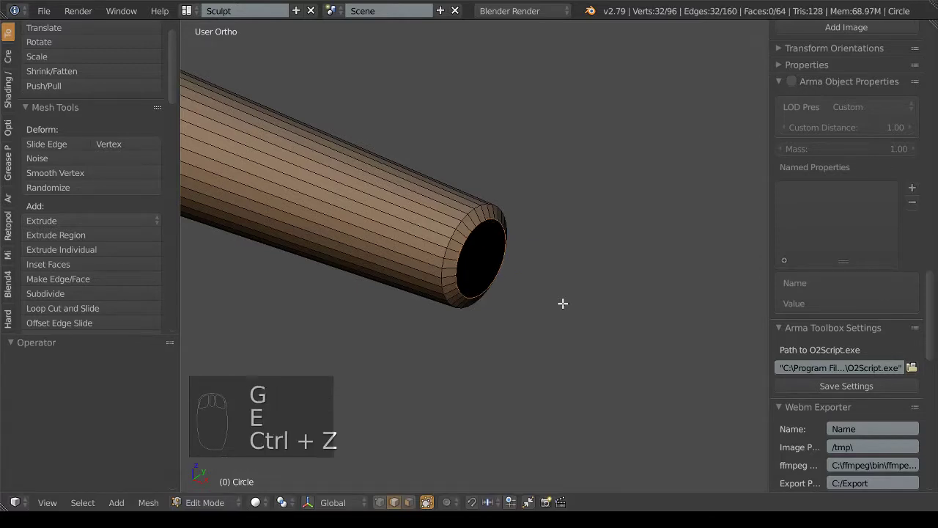
key("g")
key("x")
left_click(575, 313)
key("e")
left_click(582, 321)
Merge the end ring at center into a single point, closing the tip
key("alt+m")
left_click(581, 318)
middle_click_drag(438, 376, 450, 458)
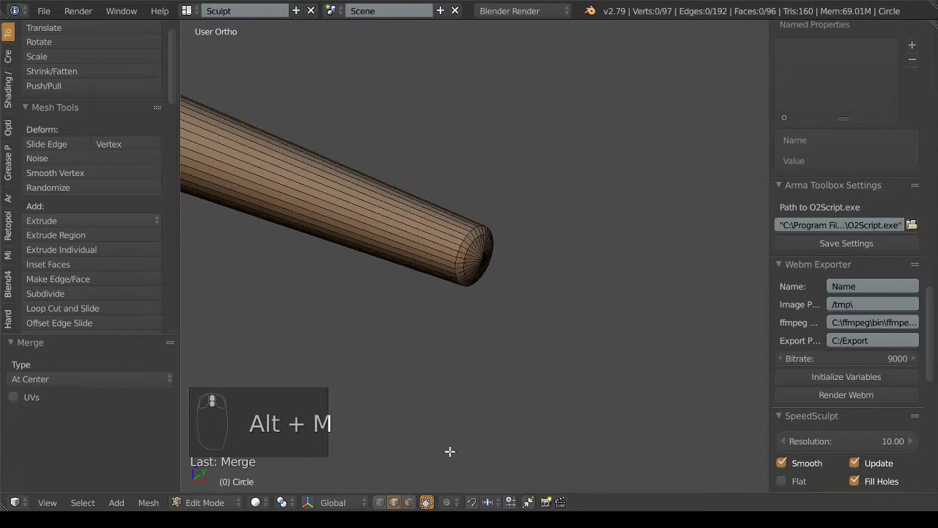
Orbit to a side view and cancel a first loop-cut attempt
mouse_move(394, 501)
middle_mouse_down()
mouse_move(471, 279)
mouse_move(456, 274)
mouse_move(471, 260)
middle_mouse_up()
key("ctrl+e")
key("ctrl+r")
right_click(471, 260)
From front view, add ten centred loop cuts, deselect all, and dismiss the save browser
key("KP_1")
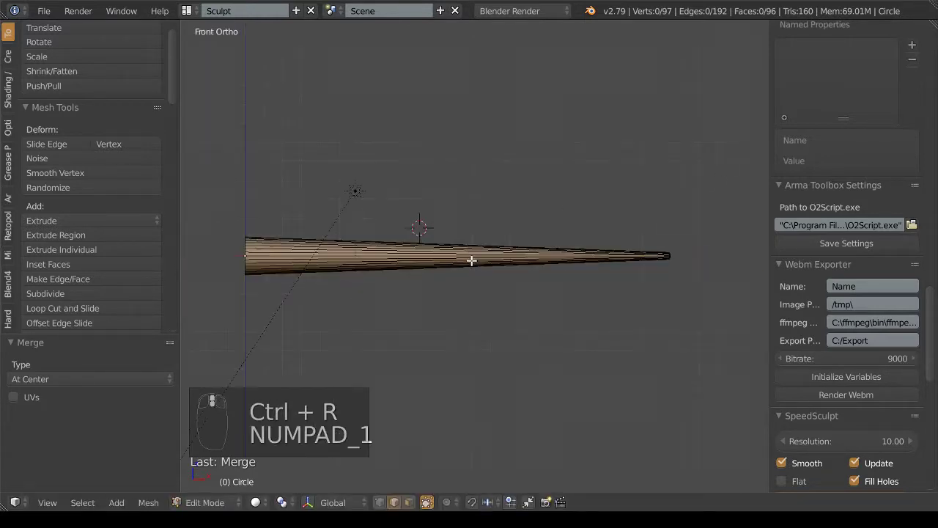
key("ctrl+r")
scroll(471, 260, "up", 3)
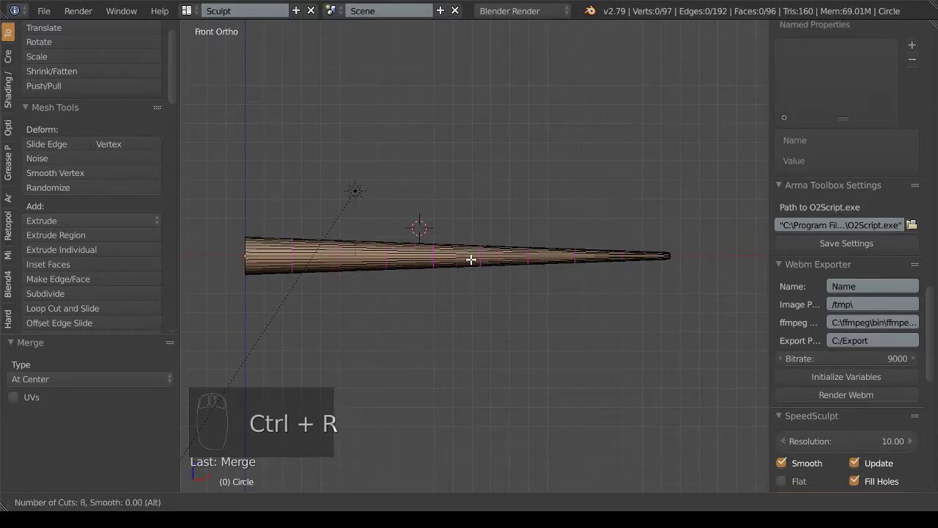
left_click(471, 260)
right_click(471, 260)
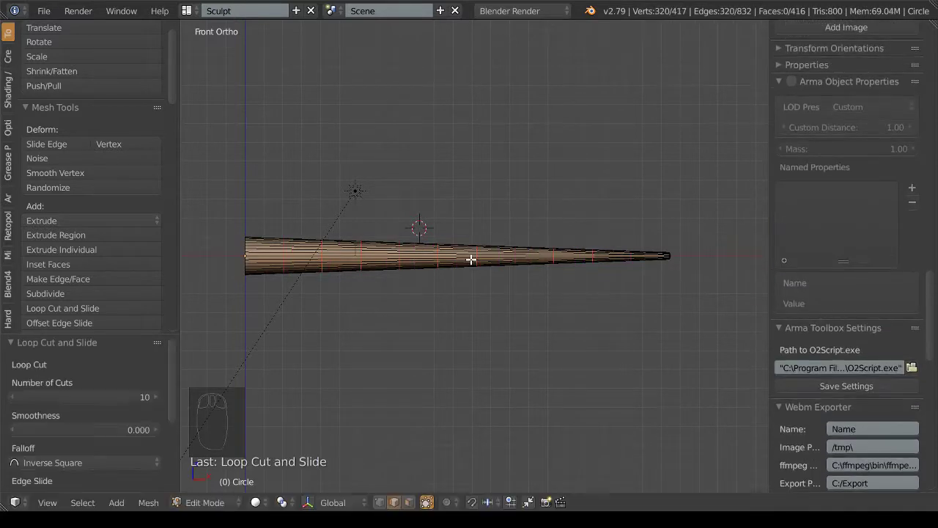
key("a")
key("ctrl+s")
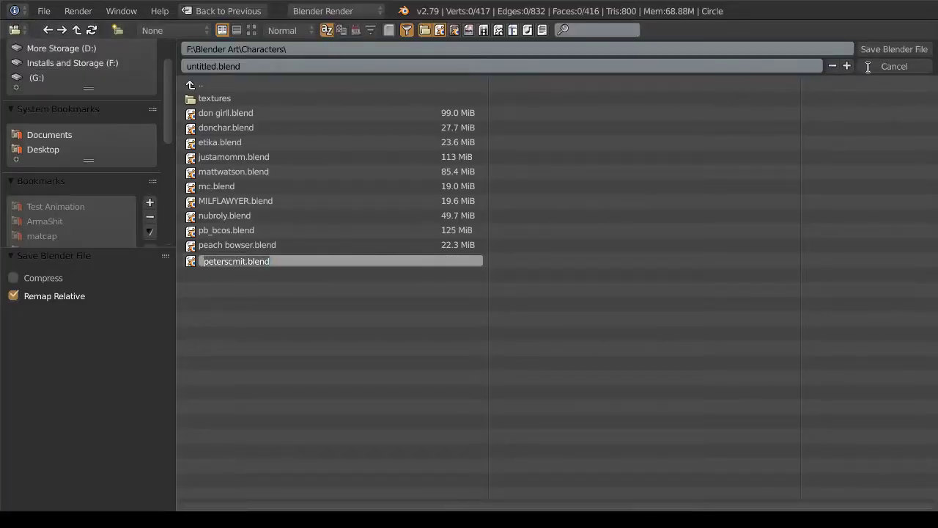
left_click(867, 68)
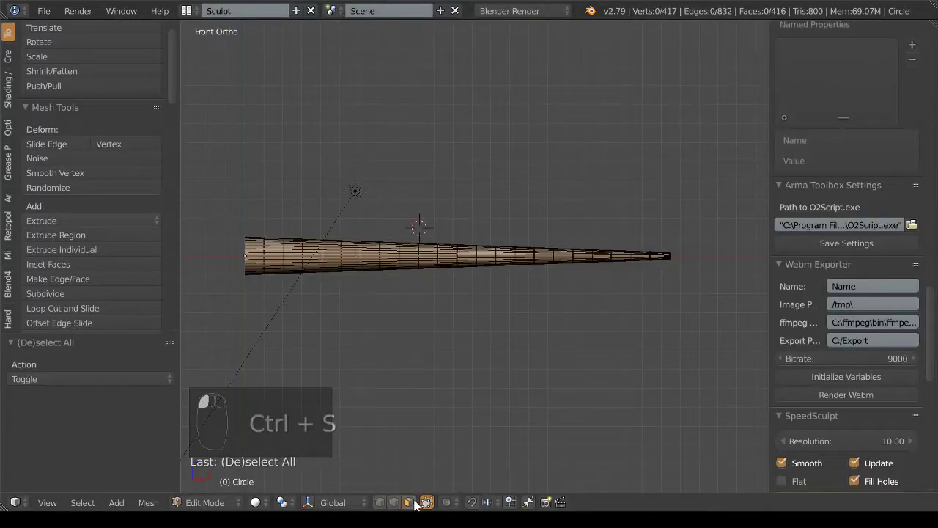
scroll(340, 254, "left", 3, "ctrl")
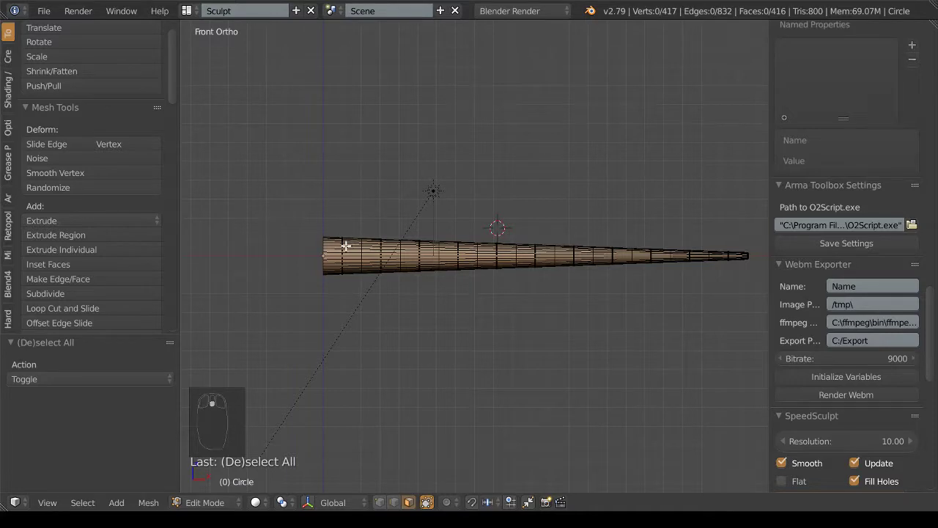
right_click(345, 246, "alt")
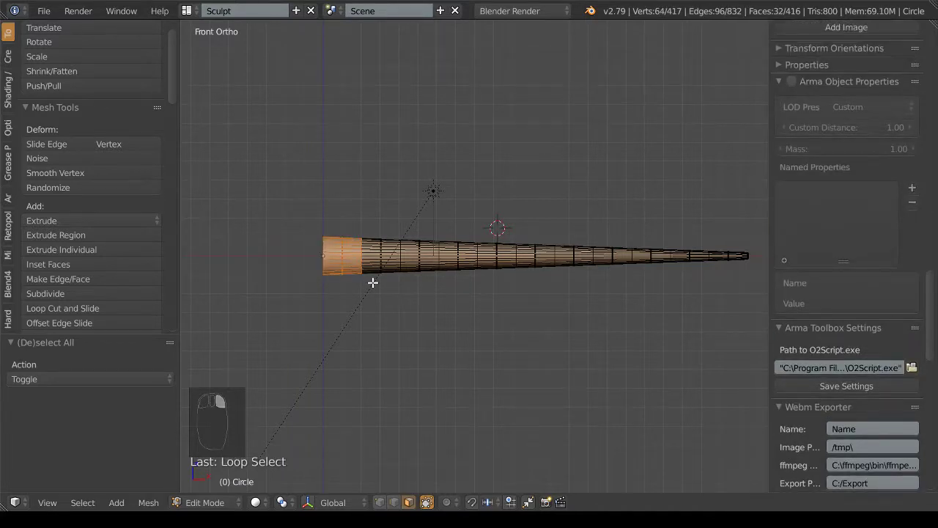
scroll(373, 282, "left", 2, "ctrl")
scroll(496, 325, "up", 1)
scroll(523, 335, "up", 2)
scroll(519, 341, "up", 2)
key("i")
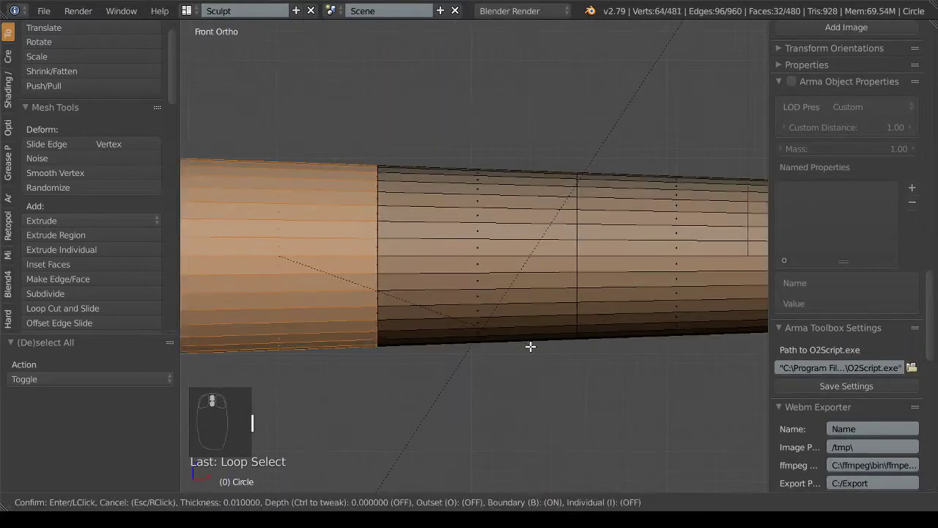
key("ctrl")
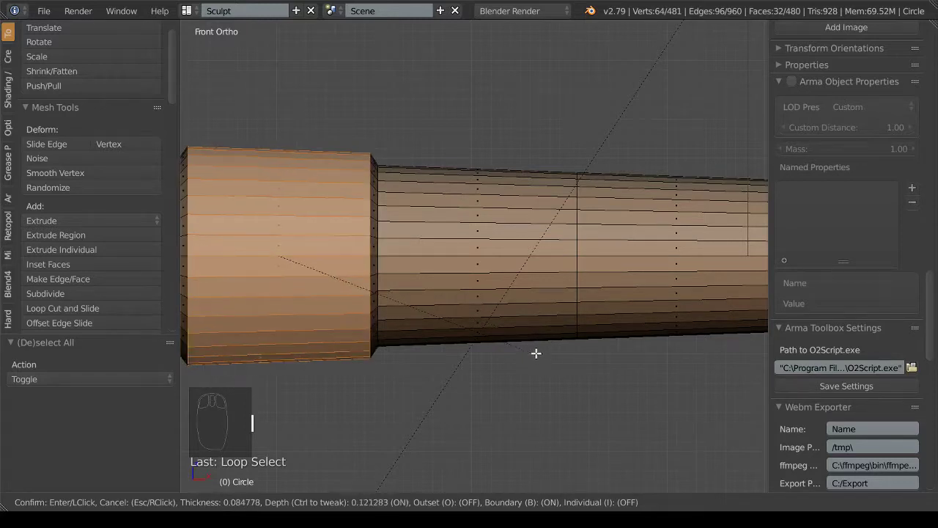
left_click(525, 321)
scroll(500, 207, "down", 3)
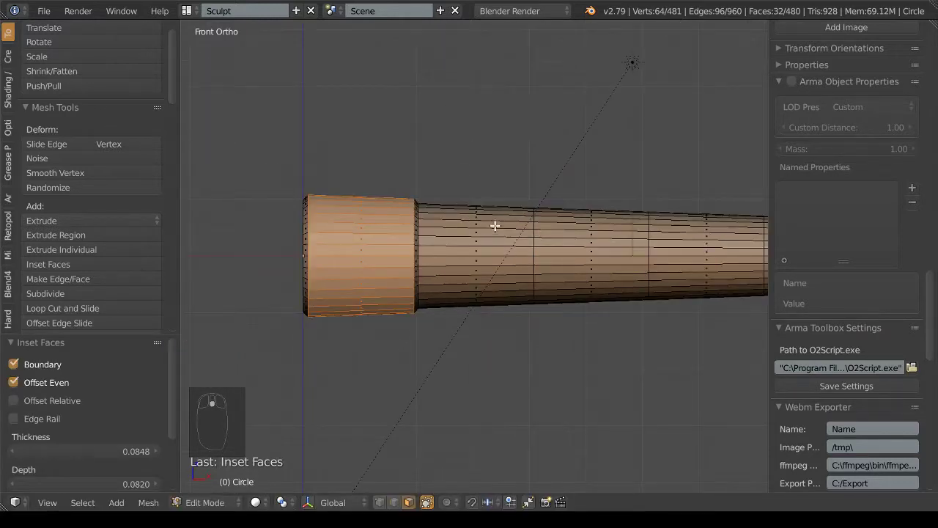
middle_click_drag(495, 229, 356, 224, "shift")
key("ctrl+z")
scroll(436, 227, "down", 5)
key("a")
key("a")
key("a")
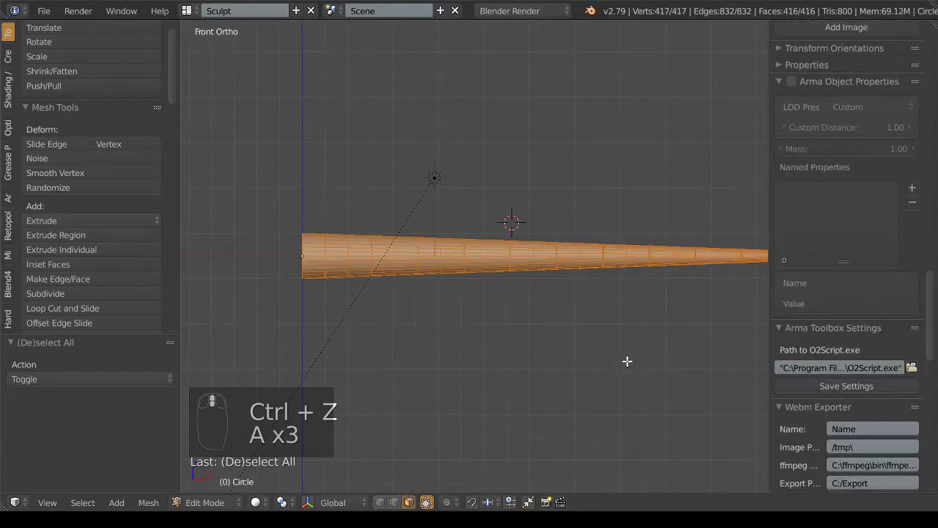
key("i")
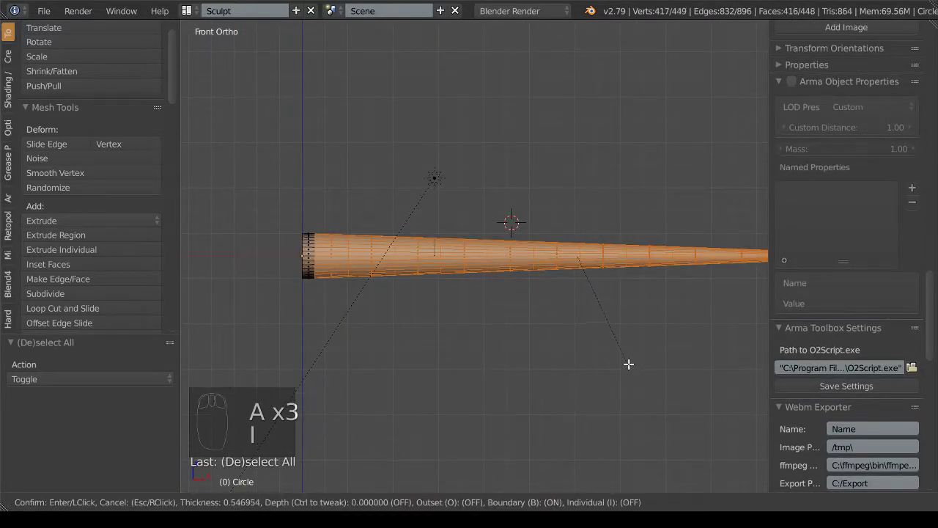
scroll(628, 365, "down", 3, "ctrl")
key("i")
key("i")
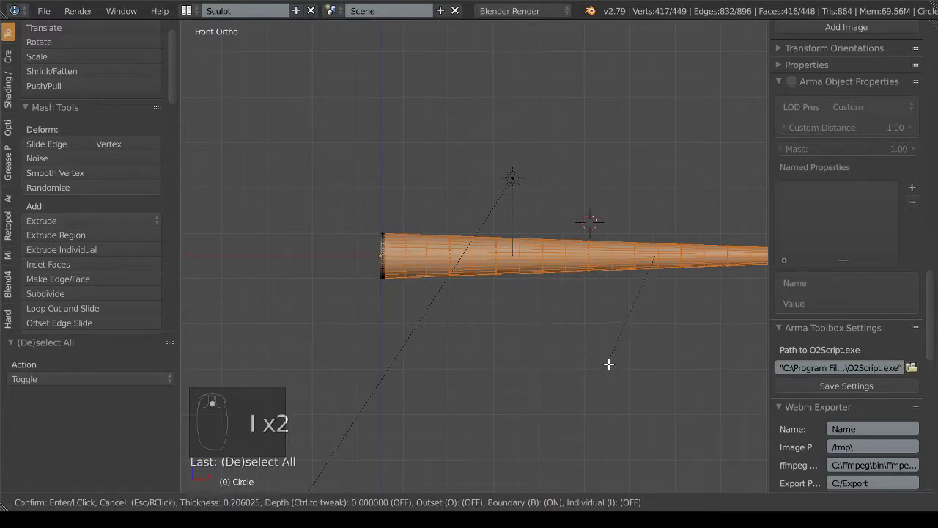
key("i")
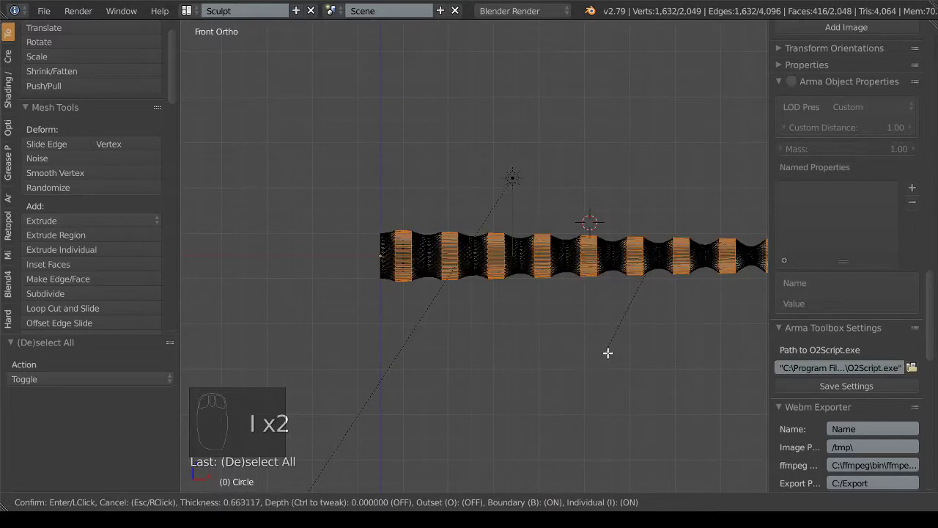
key("ctrl")
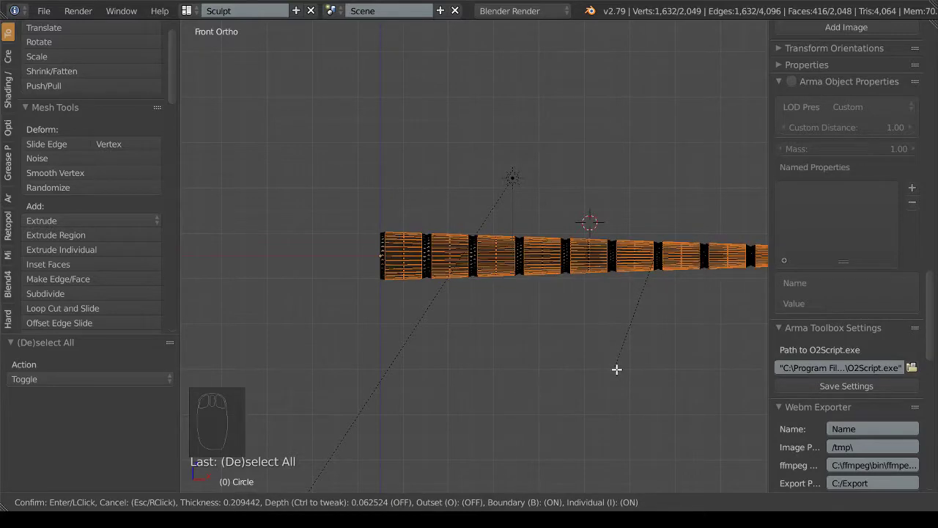
key("ctrl")
left_click(575, 310)
scroll(576, 310, "up", 5)
scroll(576, 310, "up", 5)
key("ctrl+z")
scroll(564, 305, "down", 5)
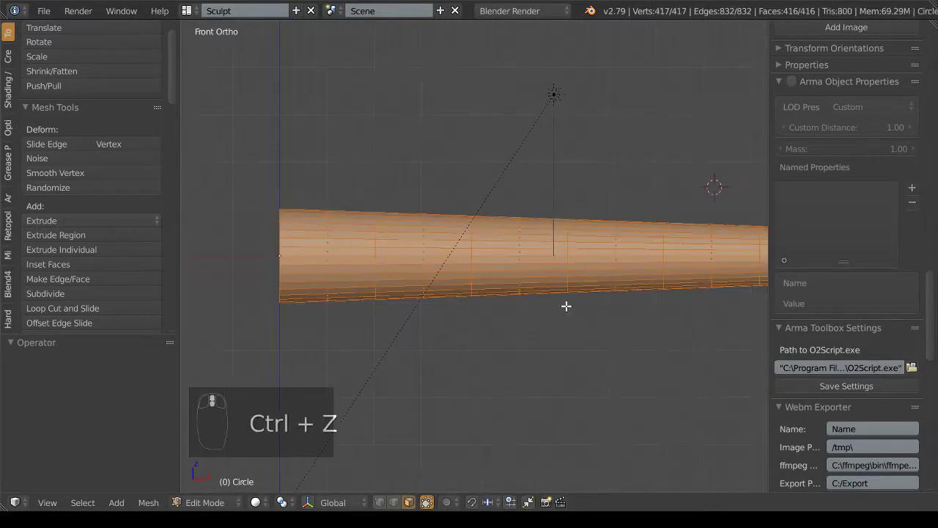
scroll(509, 306, "up", 3, "ctrl")
scroll(590, 379, "up", 4)
key("o")
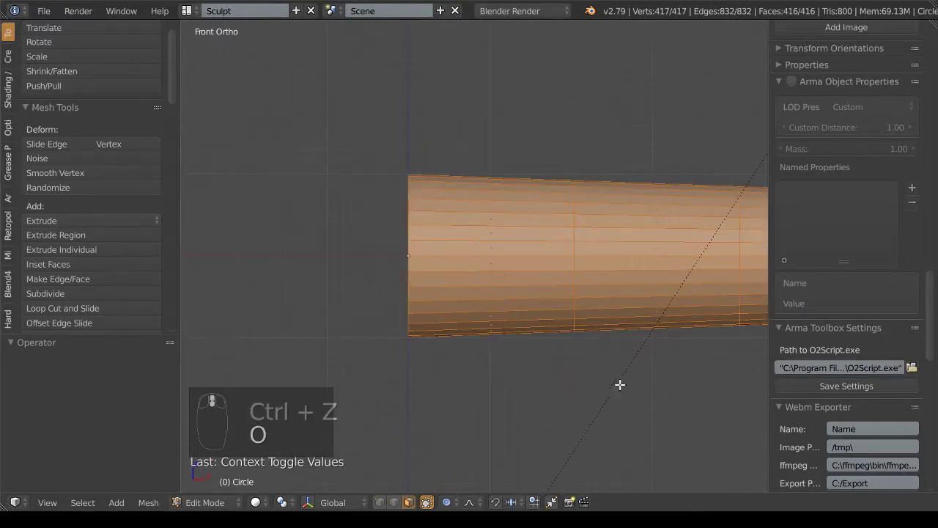
key("i")
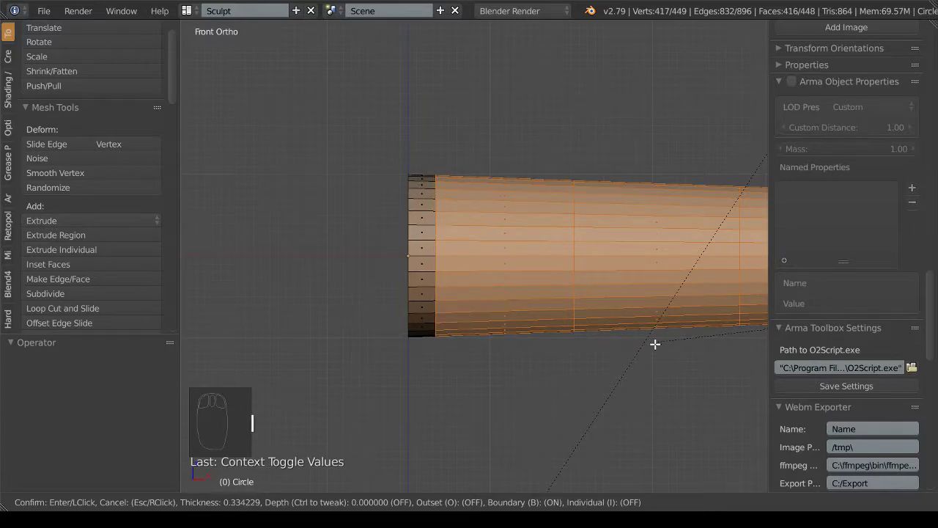
key("i")
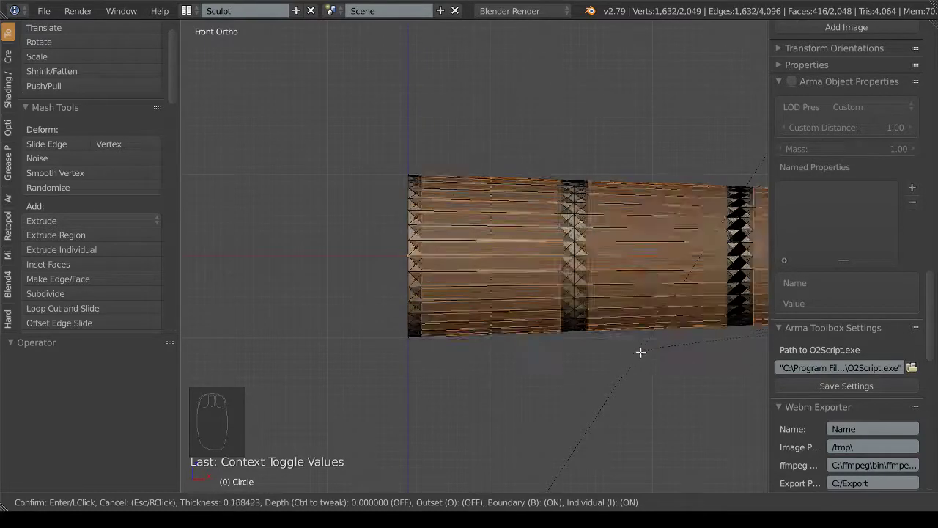
key("ctrl")
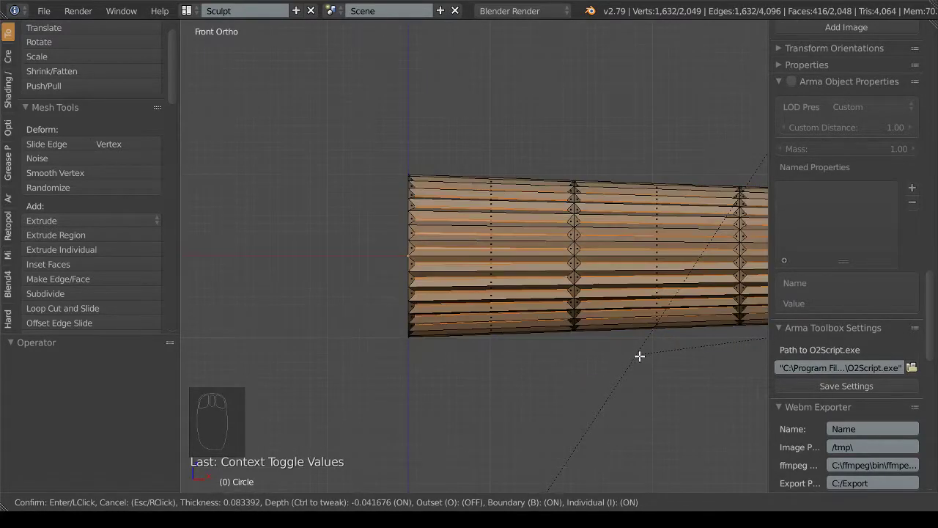
key("Escape")
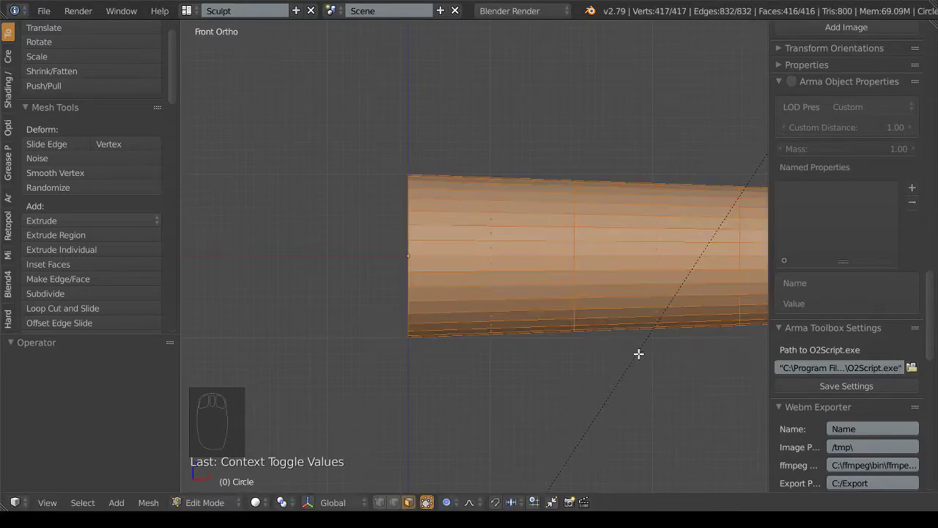
key("a")
Inspect the old mesh's left end, selecting and deselecting faces and an edge loop
middle_click_drag(521, 211, 444, 205, "shift")
left_click(444, 204, "alt")
key("a")
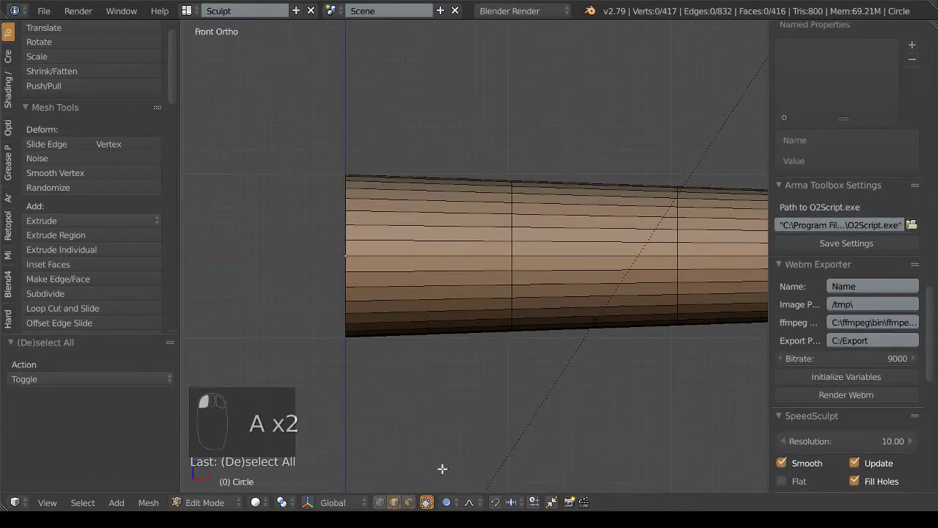
scroll(484, 396, "down", 5)
scroll(398, 254, "up", 3)
left_click(377, 237, "alt")
key("a")
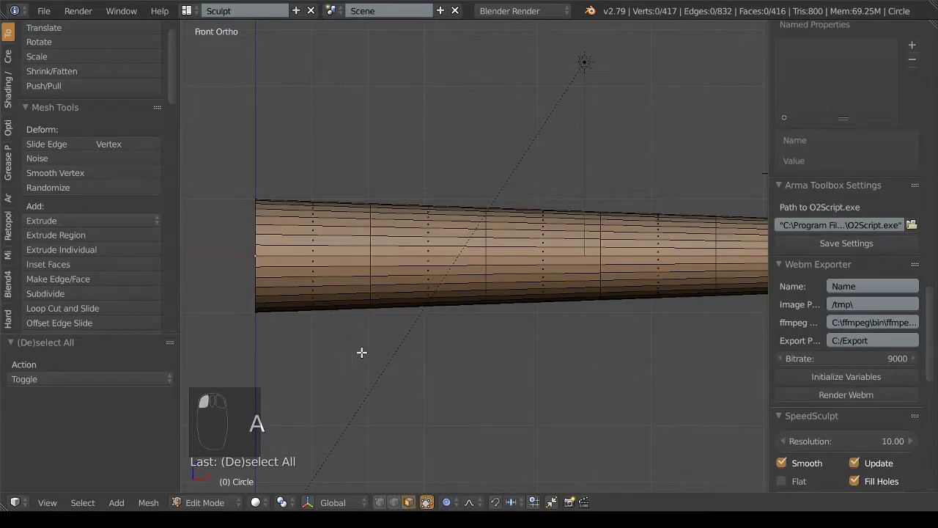
Switch to Object Mode and delete the old tail mesh
left_click(207, 502)
left_click(213, 480)
key("Delete")
left_click(362, 322)
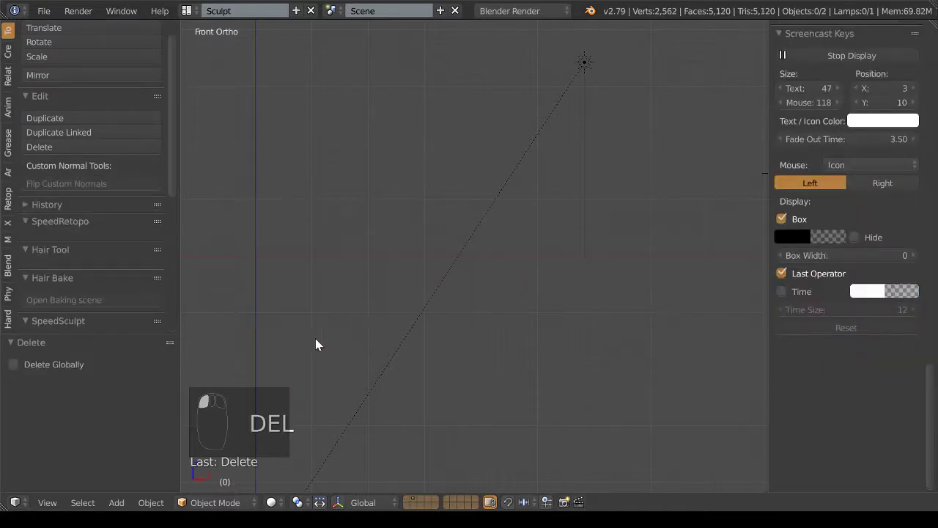
Add a new circle at the origin, then reveal and delete the hidden sphere
left_click(117, 502)
mouse_move(136, 485)
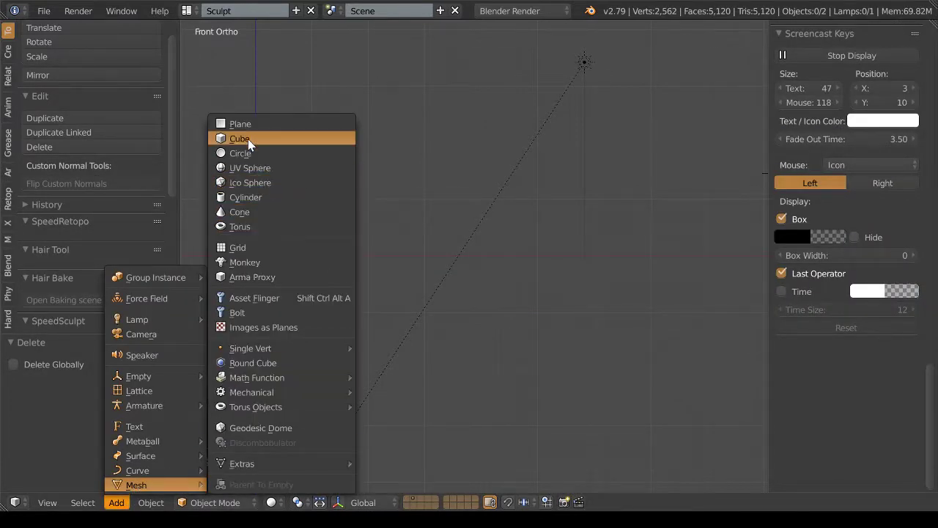
left_click(242, 154)
scroll(452, 192, "down", 5)
key("alt+g")
key("alt+h")
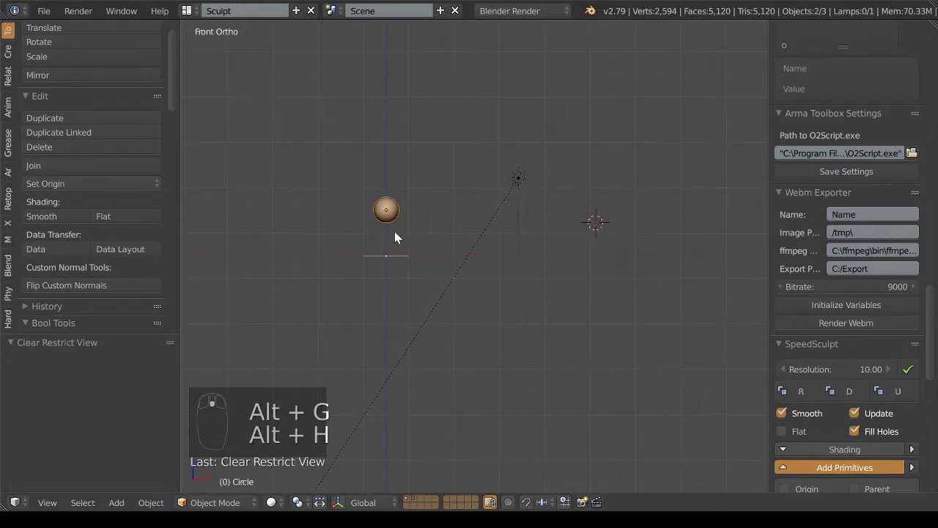
key("a")
right_click(379, 211)
key("Delete")
left_click(367, 210)
scroll(362, 266, "up", 3)
Rotate the circle upright and enter Edit Mode
right_click(360, 246)
key("r")
left_click(389, 296)
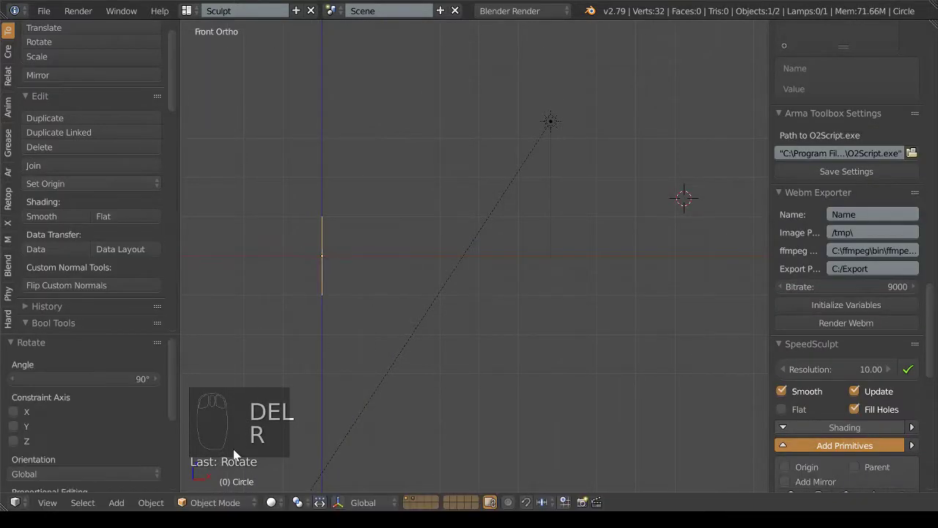
left_click(208, 502)
left_click(220, 469)
Make several cancelled extrude attempts and check the proportional editing options
key("e")
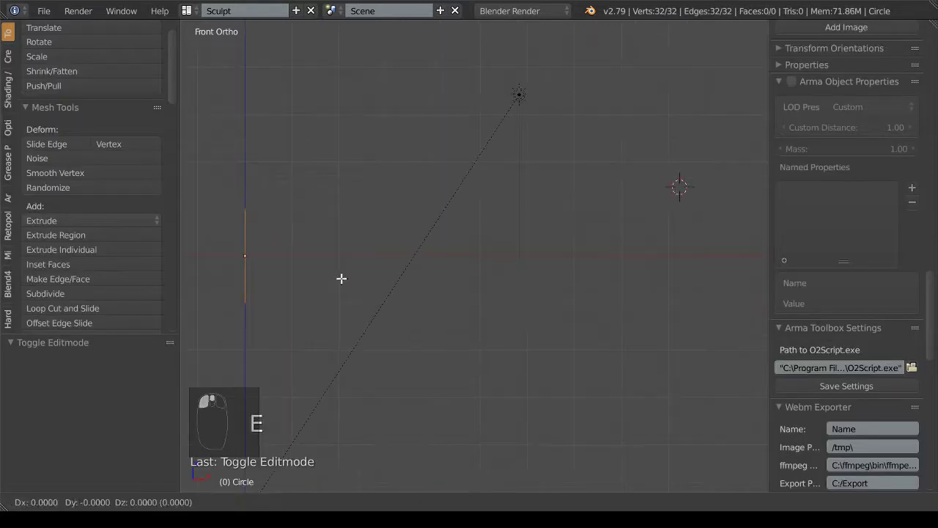
right_click(322, 286)
scroll(367, 315, "down", 4)
key("e")
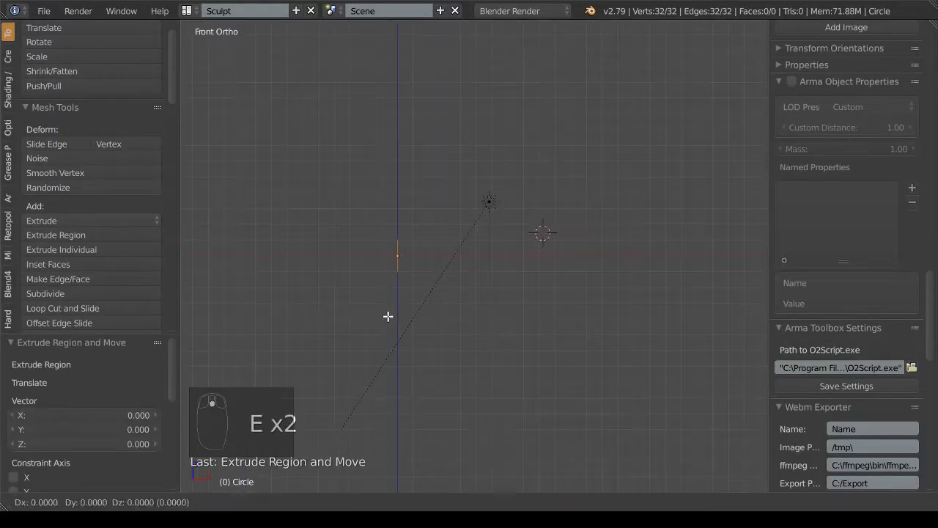
right_click(491, 305)
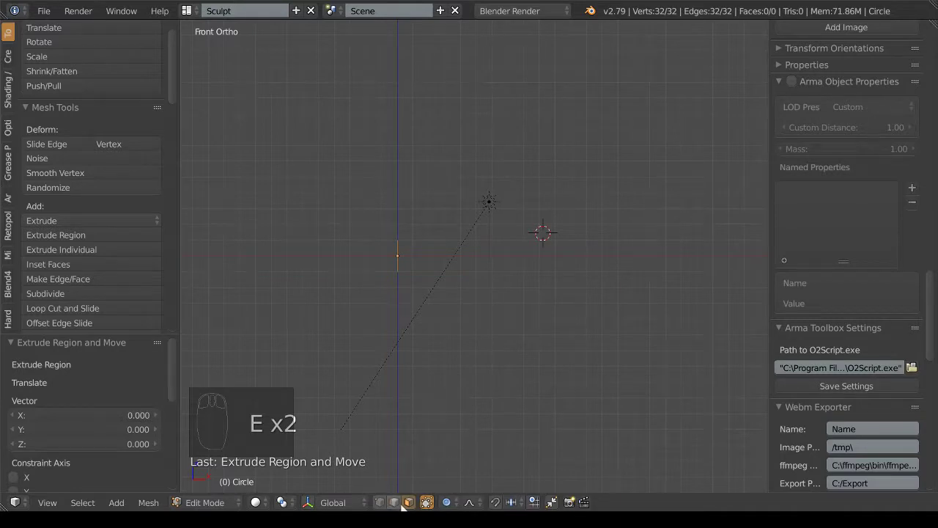
left_click(447, 502)
left_click(461, 486)
scroll(469, 308, "up", 3)
key("e")
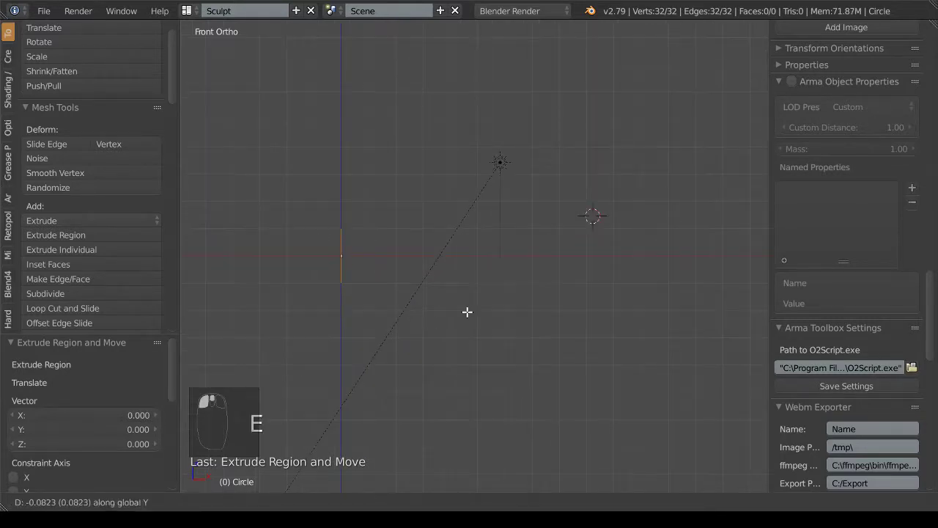
right_click(479, 309)
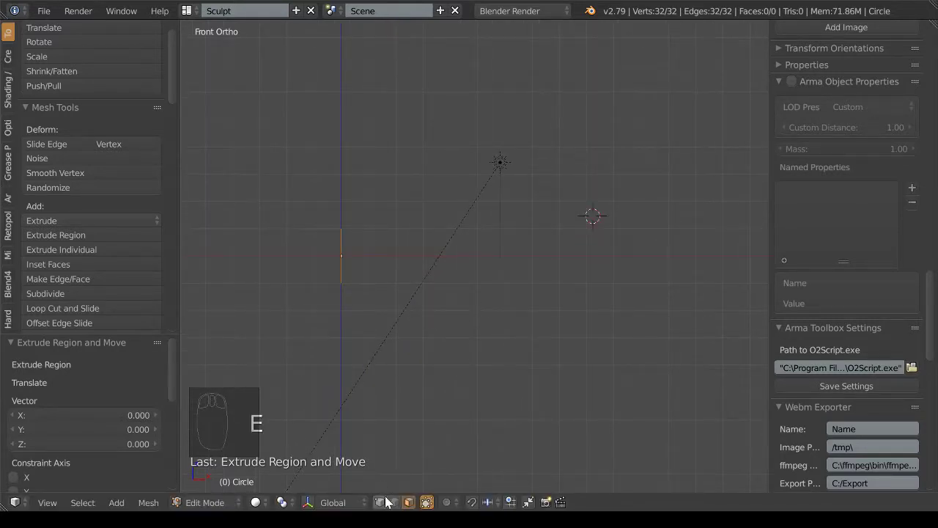
Select the whole ring and extrude it along X into a cylinder
key("a")
key("a")
key("a")
key("w")
middle_click_drag(419, 262, 434, 289)
key("e")
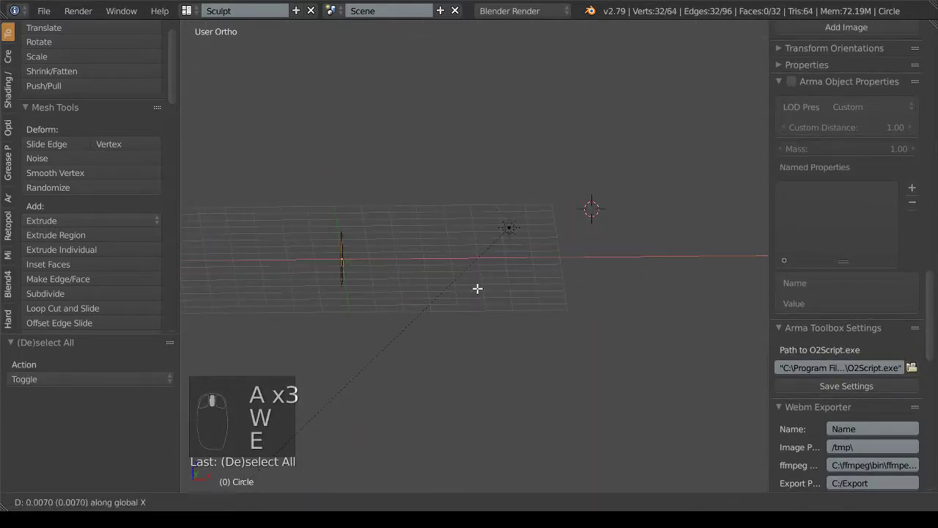
left_click(568, 277)
Select all vertices and remove doubles
key("a")
key("a")
key("a")
key("w")
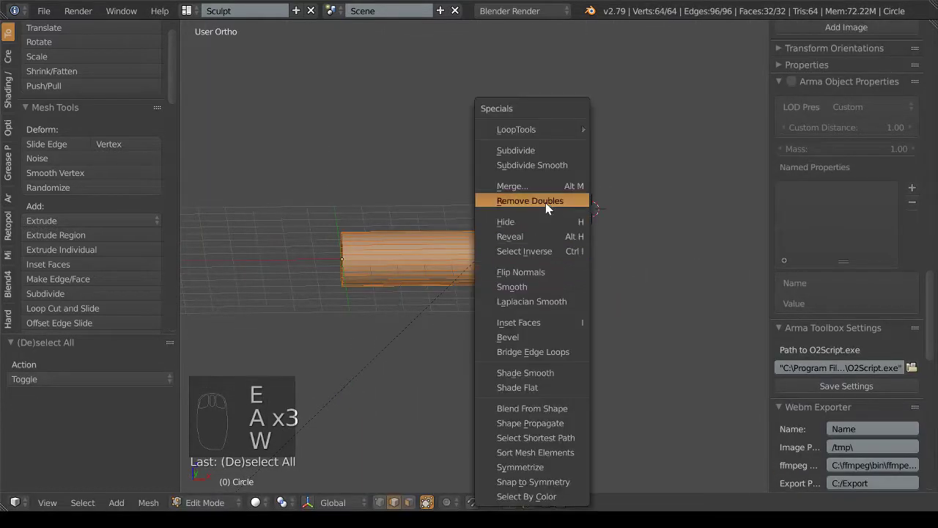
left_click(512, 203)
scroll(543, 246, "up", 3)
key("a")
Shrink the cylinder's end loop into a taper and add loop cuts
right_click(678, 252, "alt")
key("s")
left_click(613, 274)
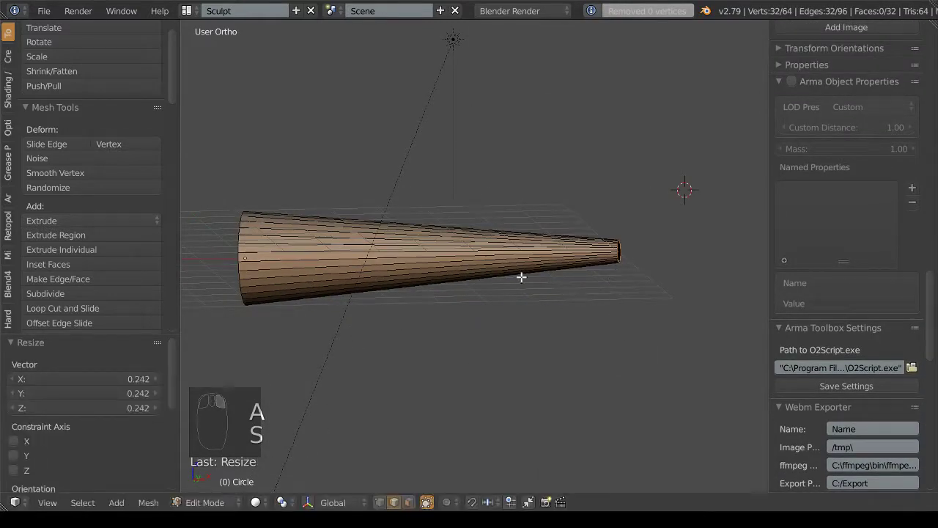
key("a")
key("ctrl+r")
scroll(437, 260, "up", 3)
left_click(438, 261)
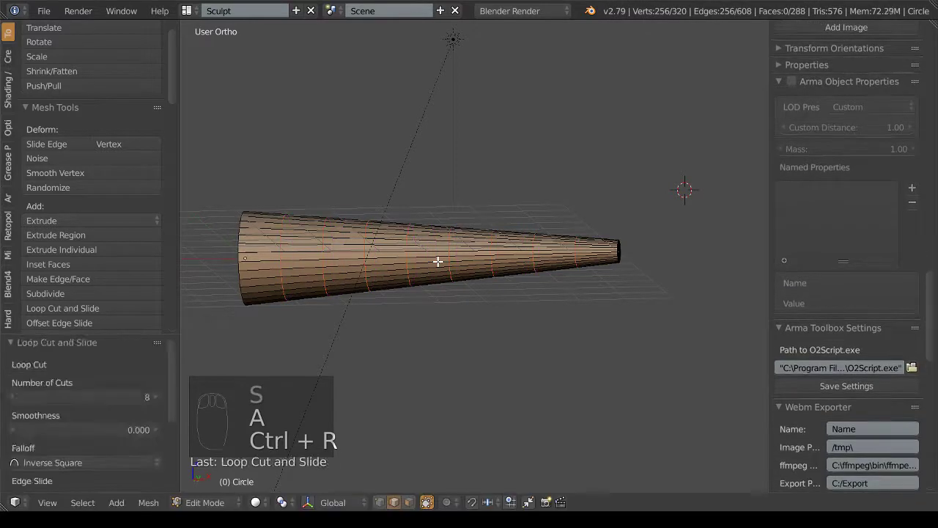
key("a")
Select the wide end in front view, then undo back to the plain cylinder
right_click(280, 235, "alt")
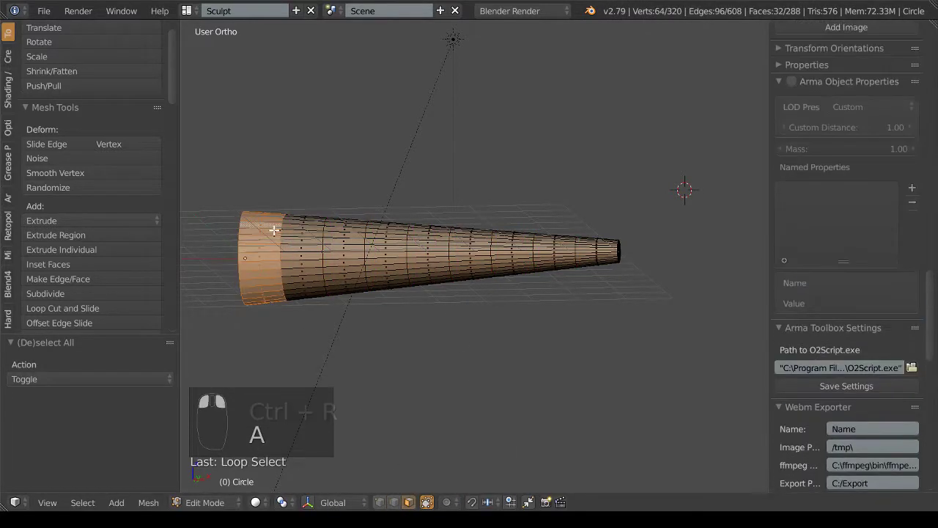
key("KP_1")
key("a")
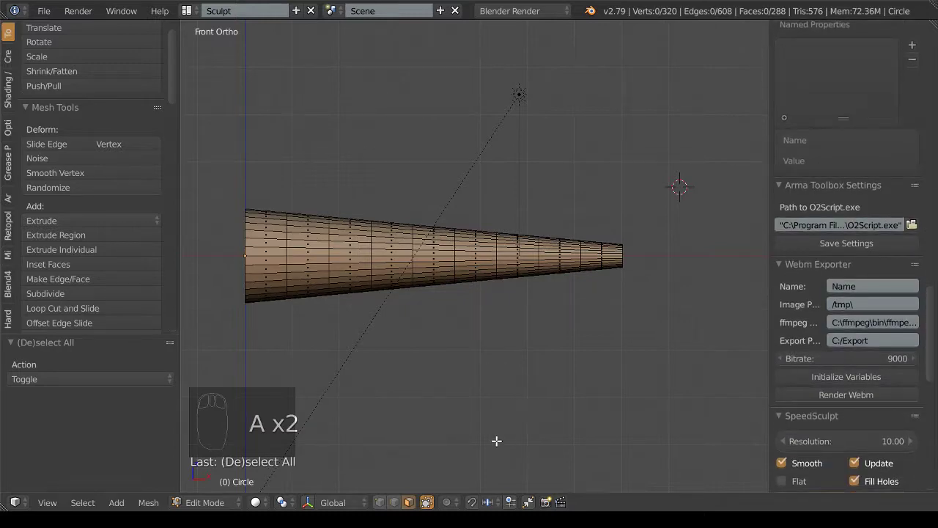
key("ctrl+z")
key("ctrl+z")
key("ctrl+z")
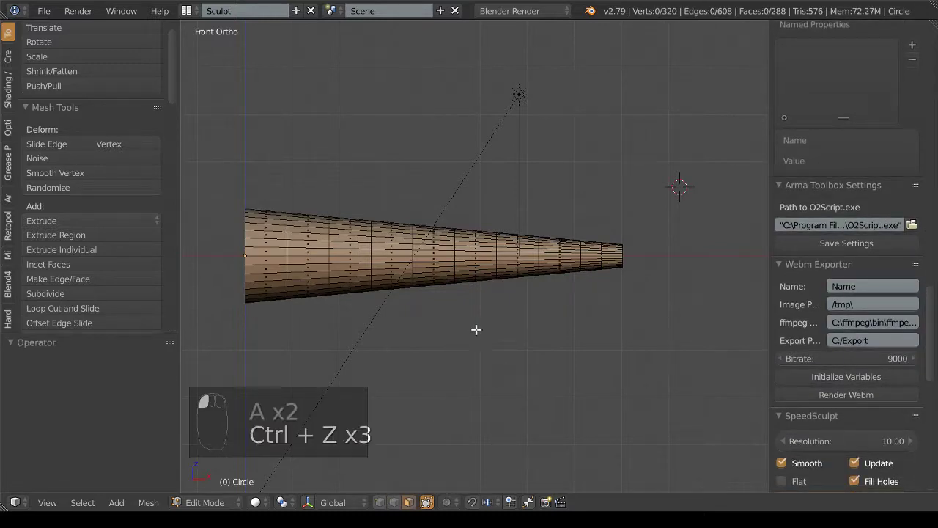
key("ctrl+z")
key("ctrl+z")
key("ctrl+z")
key("ctrl+z")
key("ctrl+z")
key("ctrl+z")
key("ctrl+z")
key("ctrl+z")
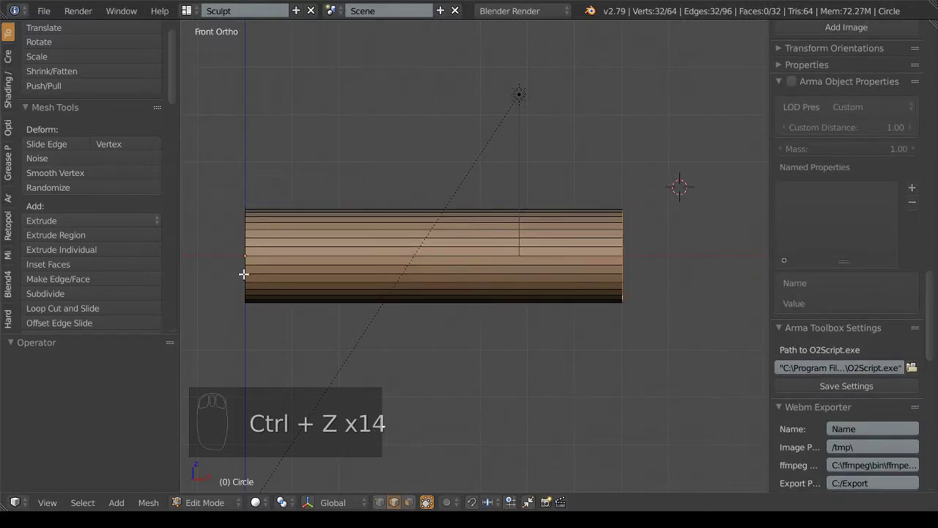
Scale down both end loops so the cylinder tapers to a narrow tip
right_click(243, 273, "alt")
key("s")
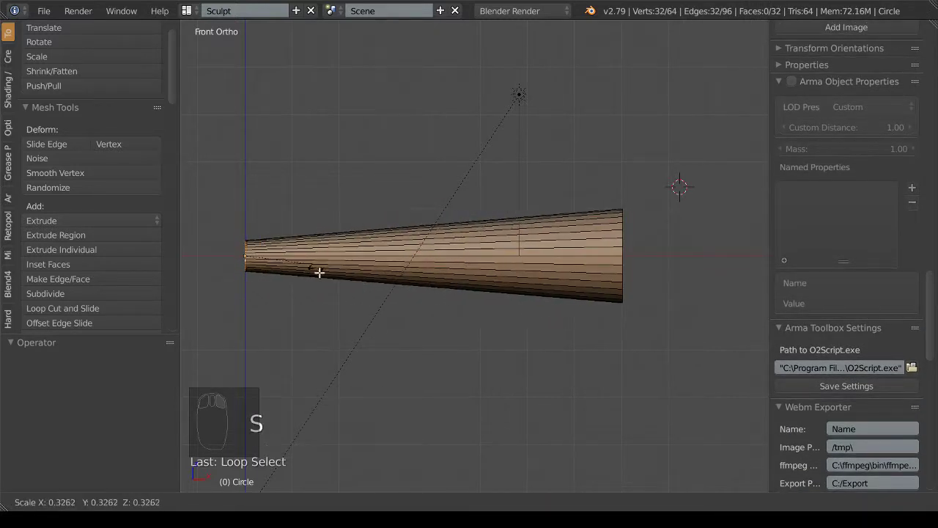
left_click(326, 280)
key("a")
right_click(623, 265, "alt")
key("a")
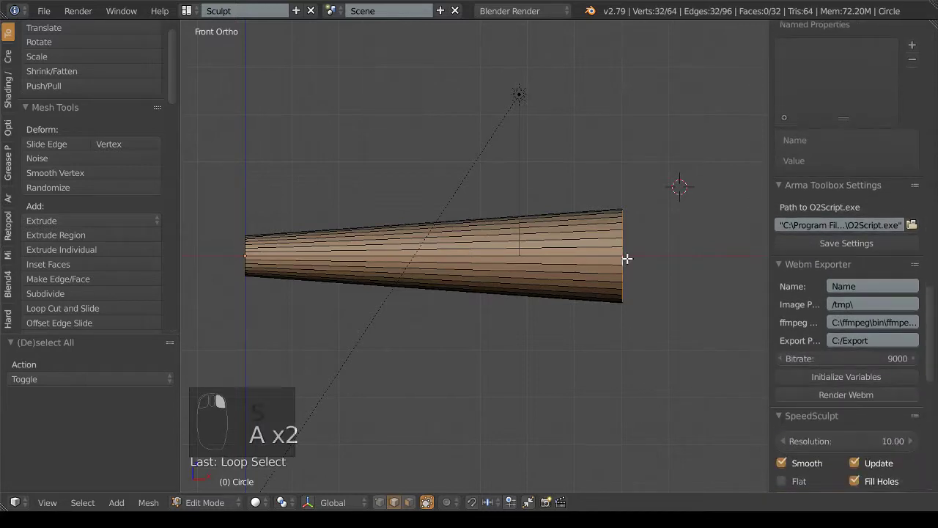
key("s")
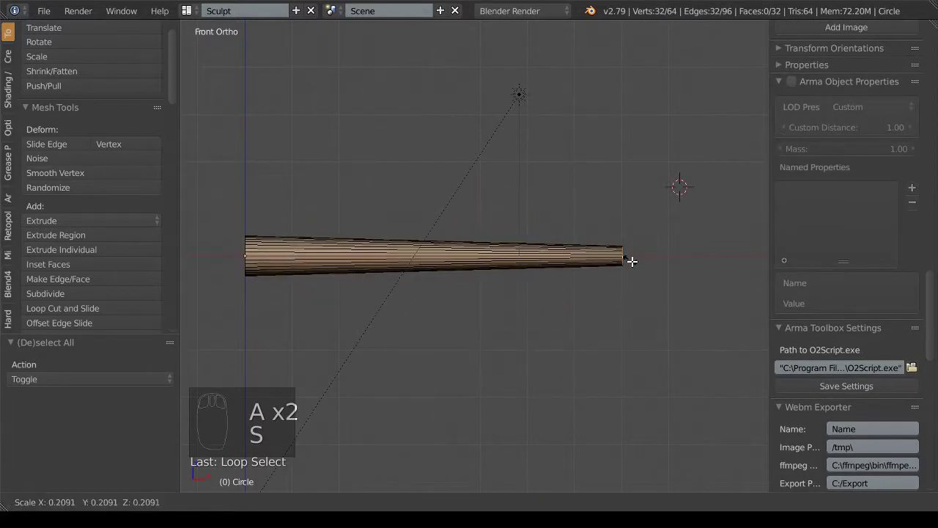
left_click(631, 261)
Add seven evenly spaced loop cuts along the tail and deselect all
key("a")
key("ctrl+r")
scroll(469, 247, "up", 6)
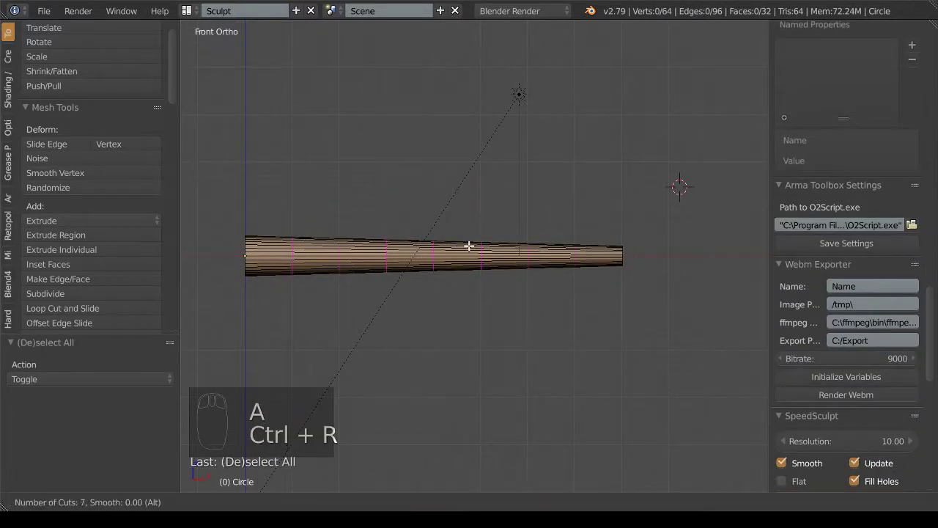
left_click(469, 246)
key("a")
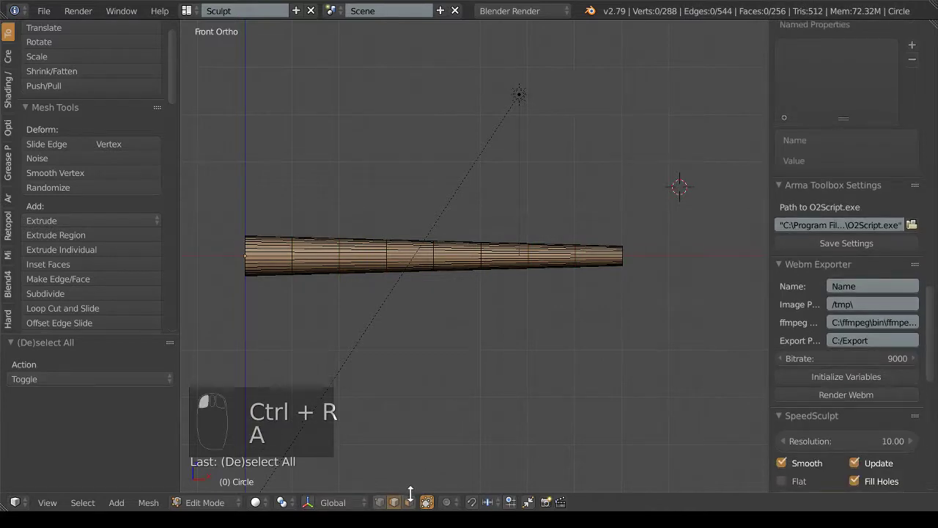
scroll(424, 385, "up", 1)
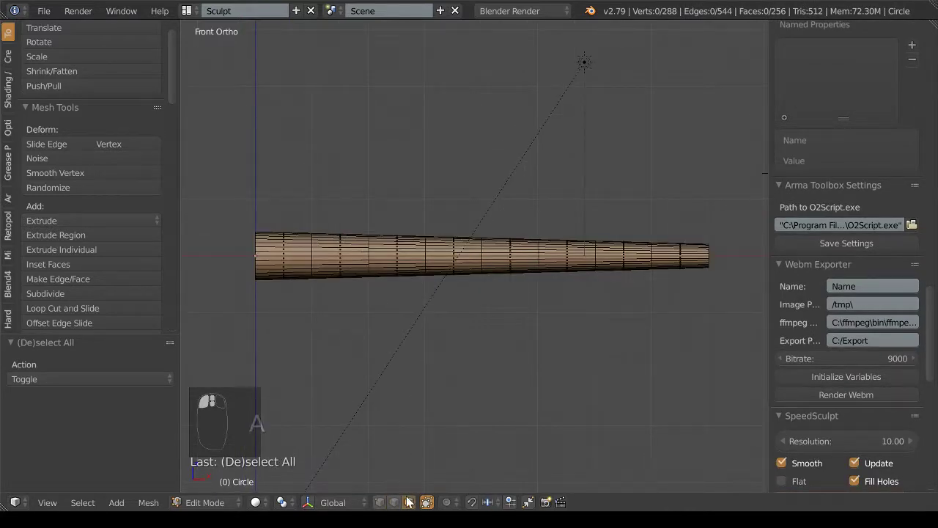
Select several vertical edge loops along the tail, undoing mistaken picks
right_click(324, 264, "alt")
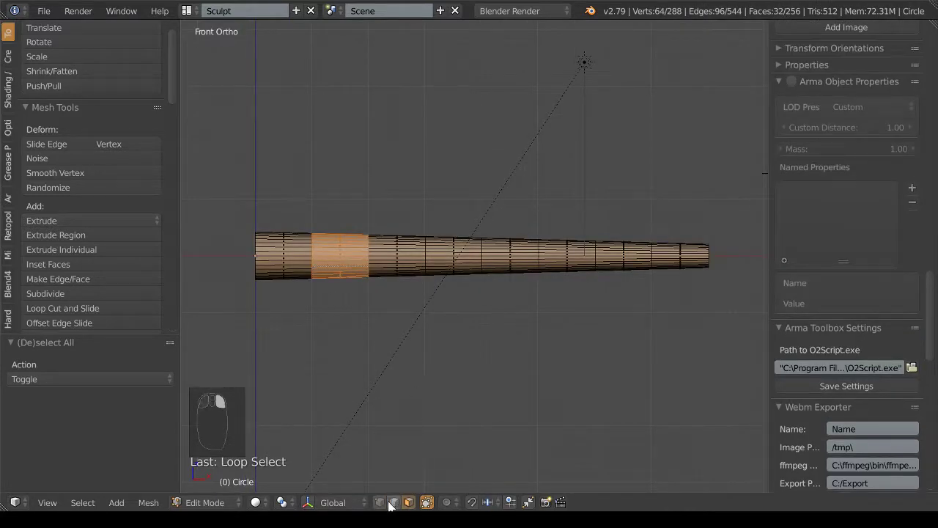
key("a")
right_click(315, 266, "alt")
right_click(314, 256, "alt")
right_click(428, 253, "alt+shift")
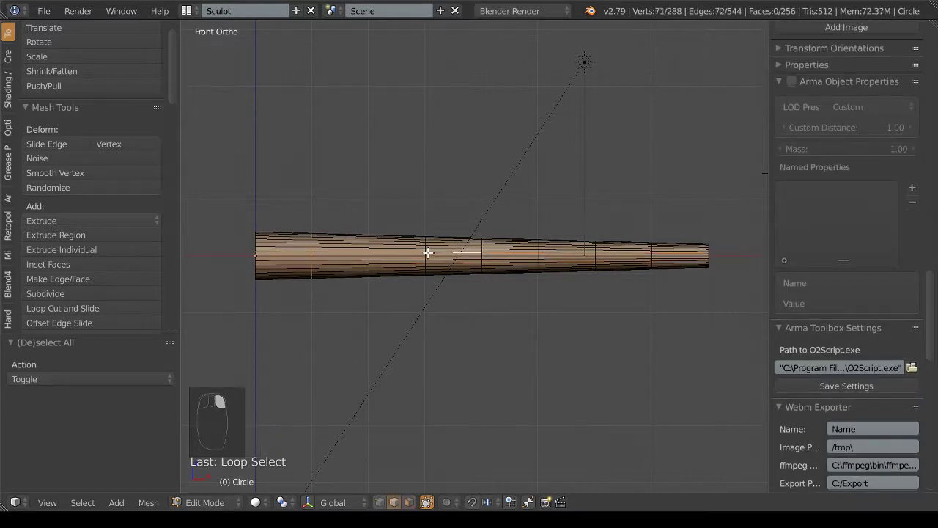
key("ctrl+z")
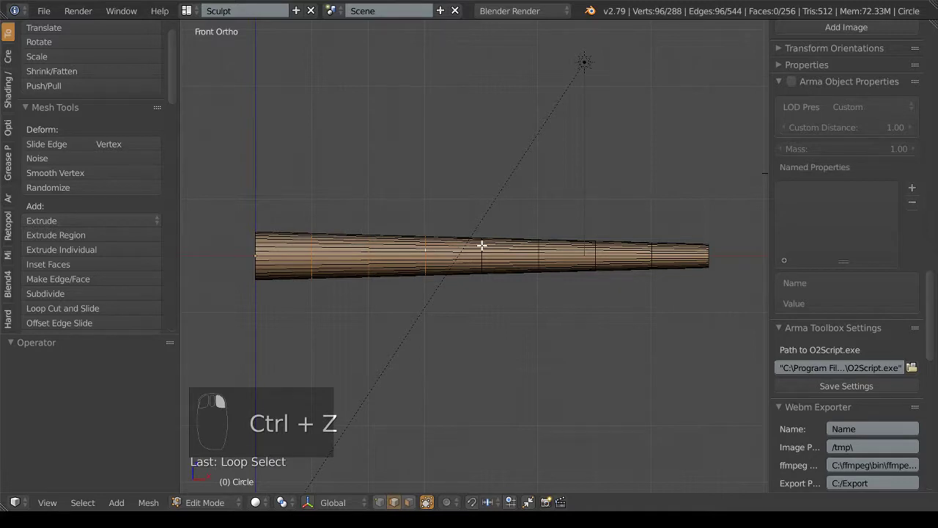
right_click(482, 246, "alt+shift")
key("ctrl+z")
right_click(484, 247, "alt+shift")
scroll(513, 264, "down", 5, "ctrl")
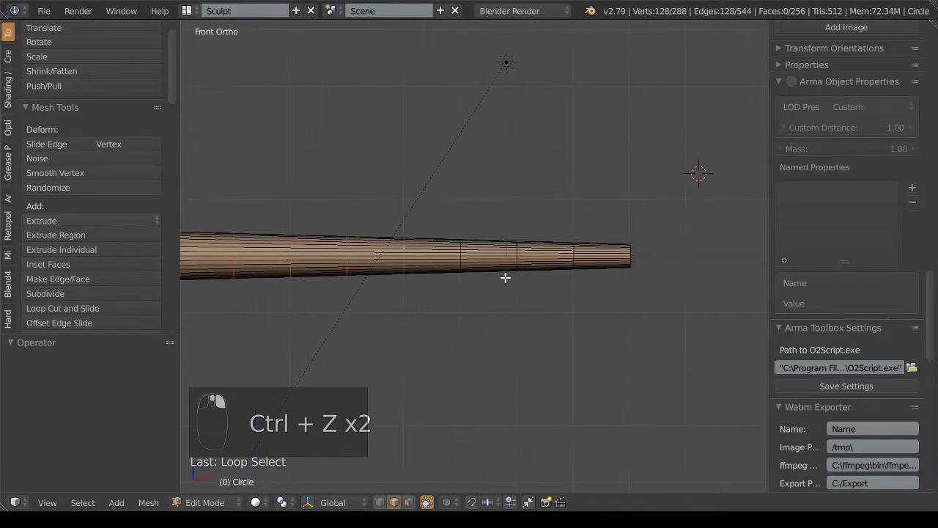
scroll(502, 278, "up", 2)
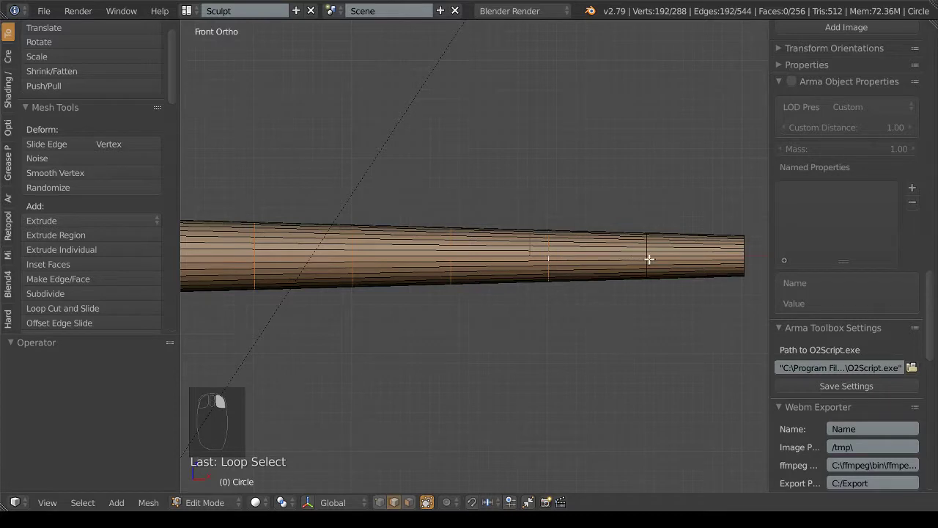
Bevel the selected loops into narrow bands and deselect all
key("ctrl+b")
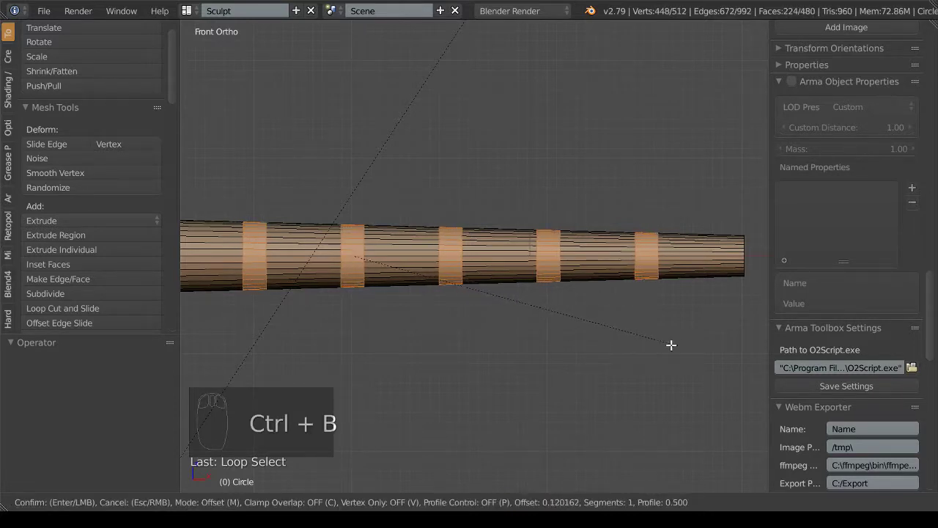
left_click(664, 340)
scroll(471, 289, "down", 2)
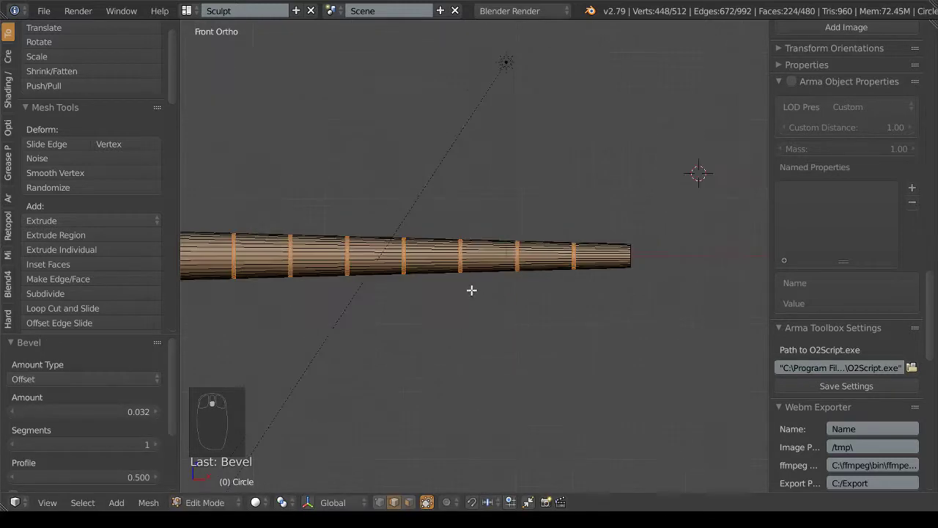
scroll(419, 304, "down", 1)
key("a")
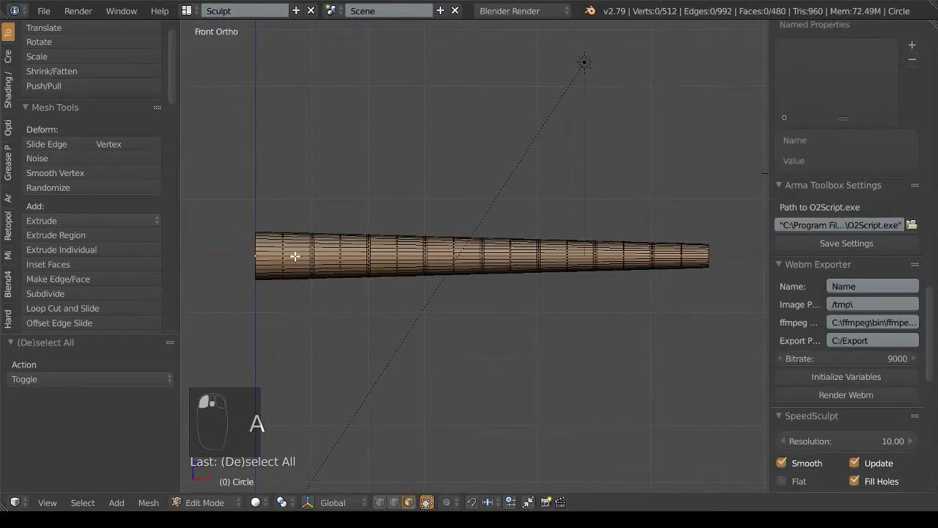
Select all eight bevelled bands from the left end to the tail tip
left_click(285, 243, "alt")
left_click(342, 249, "alt+shift")
left_click(399, 242, "alt+shift")
left_click(460, 243, "alt+shift")
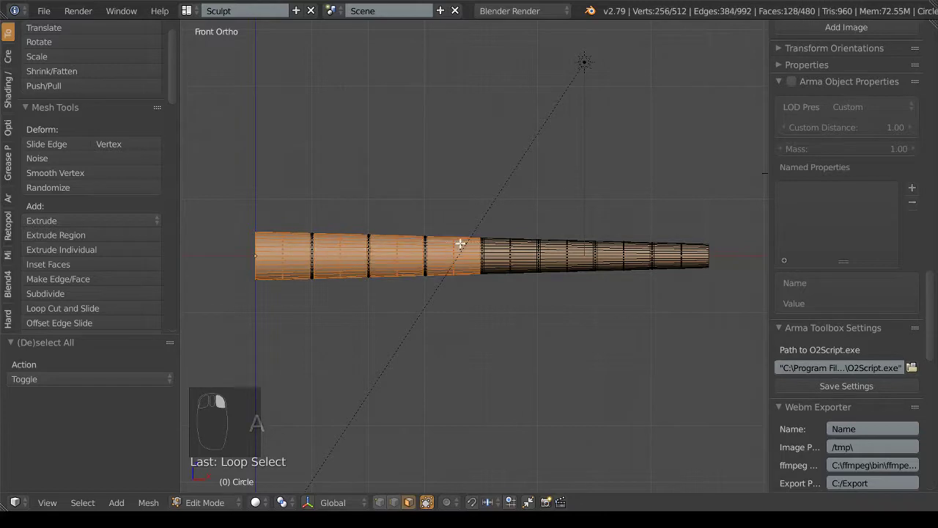
left_click(511, 243, "alt+shift")
left_click(556, 242, "alt+shift")
left_click(626, 245, "alt+shift")
left_click(680, 251, "alt+shift")
scroll(637, 283, "down", 2, "ctrl")
scroll(637, 283, "down", 2, "ctrl")
scroll(634, 310, "up", 2)
scroll(630, 313, "up", 2)
Inset the bands twice with depth, deselect all, and cancel the save dialog
key("i")
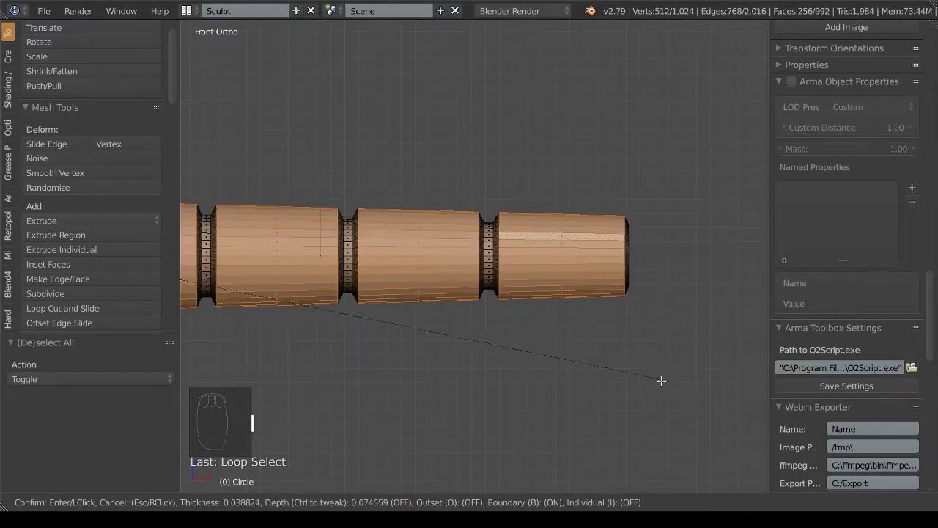
key("ctrl")
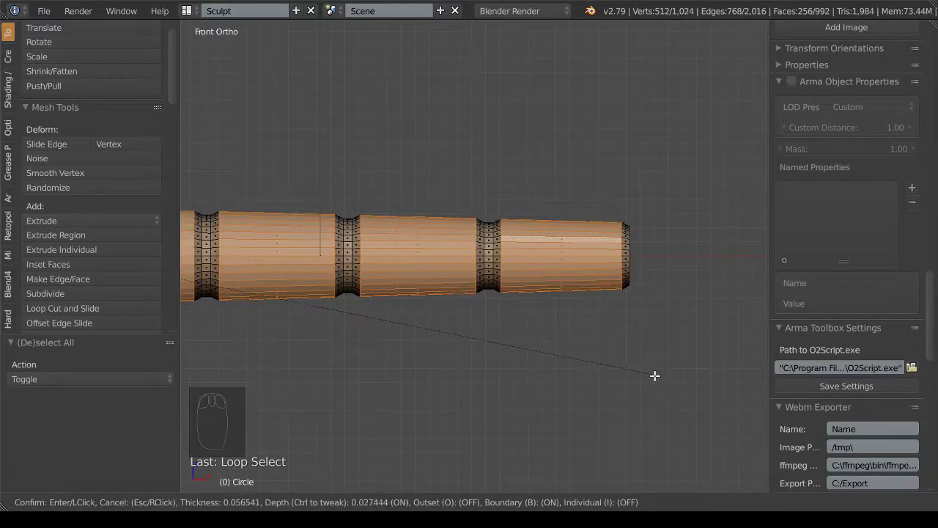
left_click(658, 378)
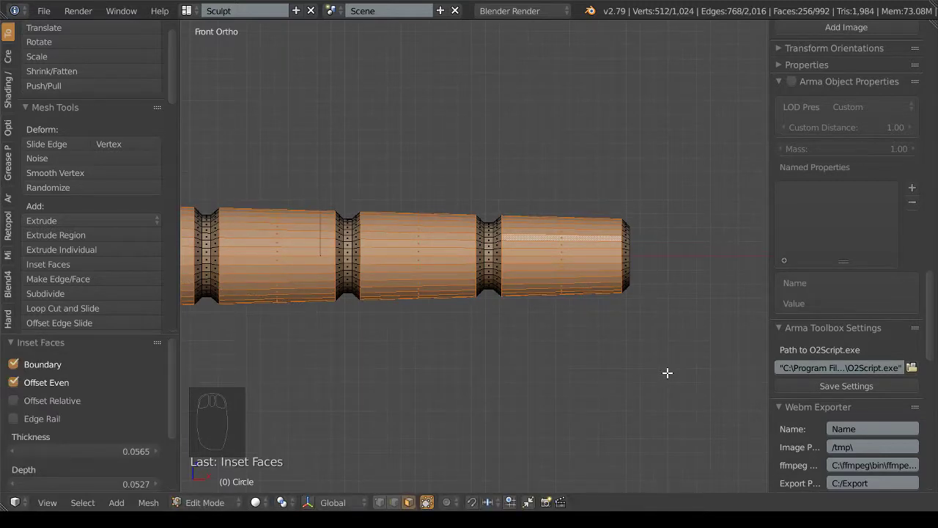
key("i")
left_click(666, 371)
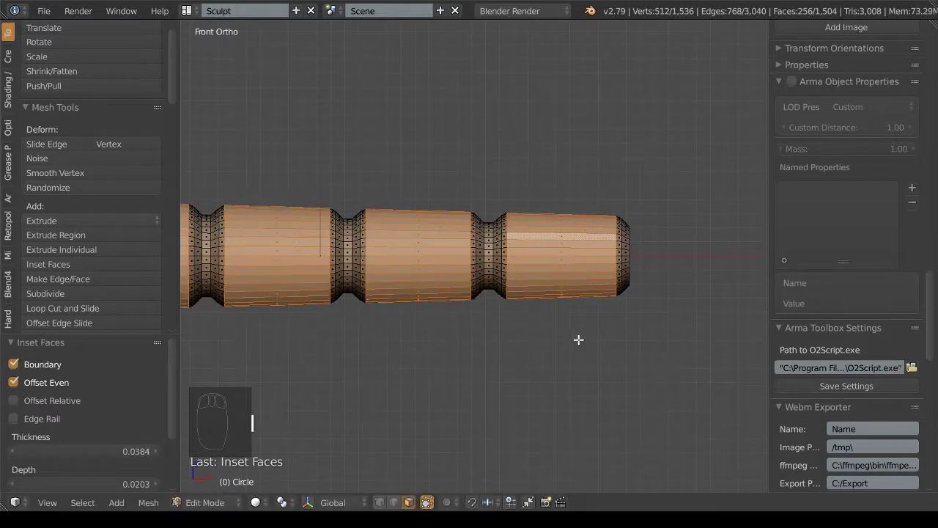
key("a")
key("ctrl+s")
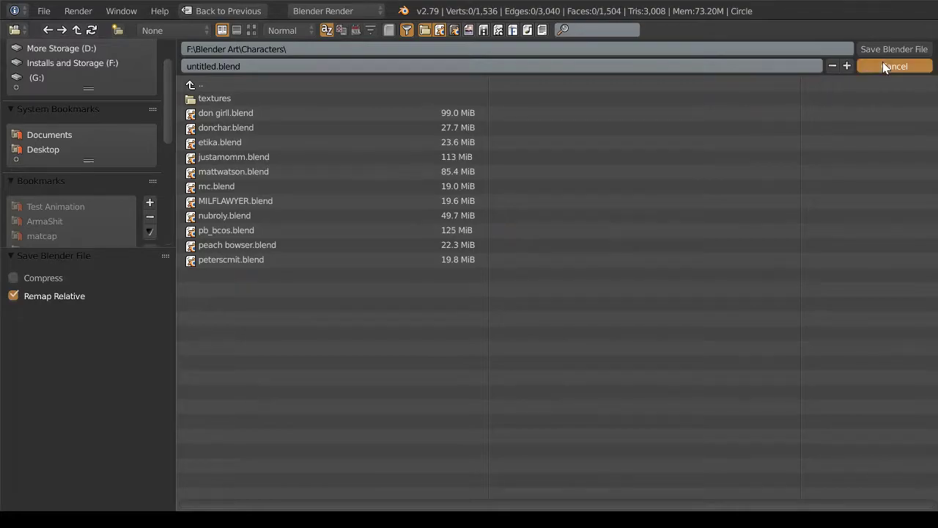
left_click(882, 64)
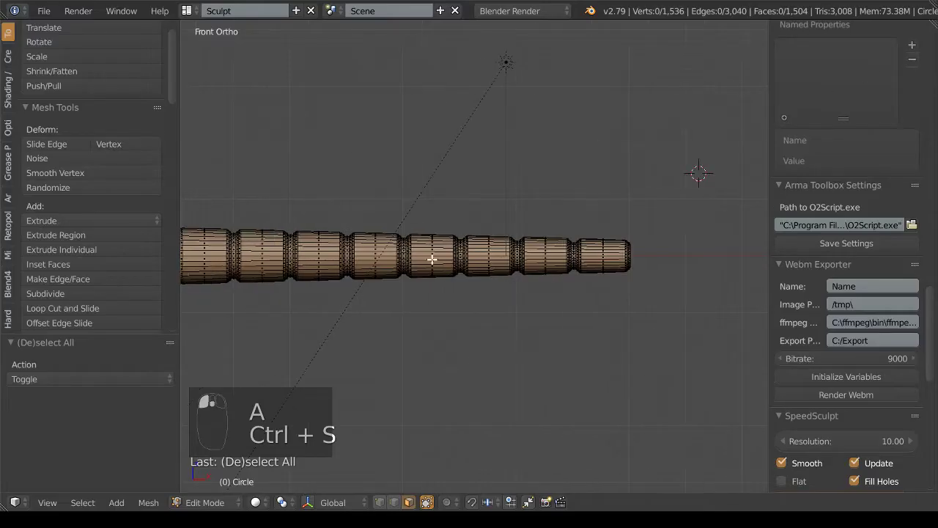
Return to Object Mode and apply Shade Smooth to the tail
left_click(214, 485)
middle_click_drag(464, 299, 430, 317)
key("z")
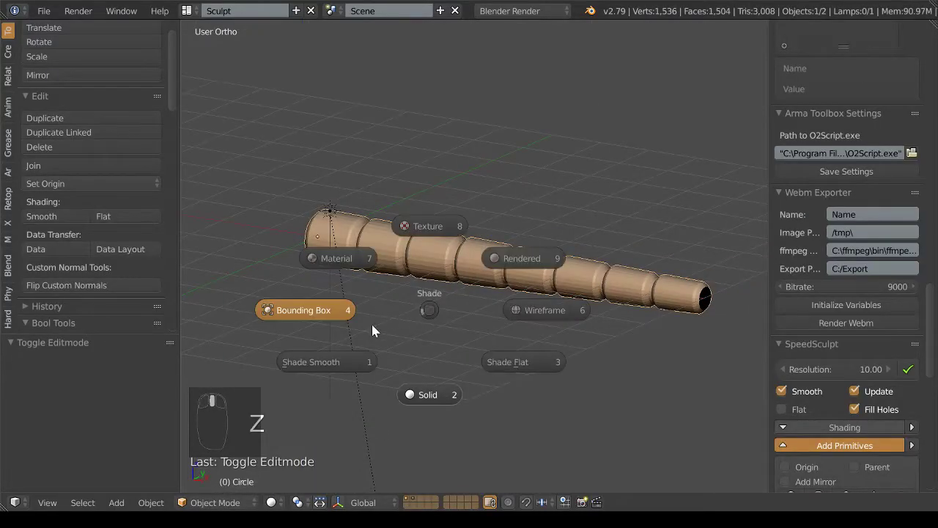
left_click(369, 351)
mouse_move(369, 352)
middle_mouse_down()
mouse_move(433, 304)
mouse_move(482, 300)
mouse_move(431, 291)
middle_mouse_up()
Add a Subdivision Surface modifier to the tail through the Hard Ops helper
key("q")
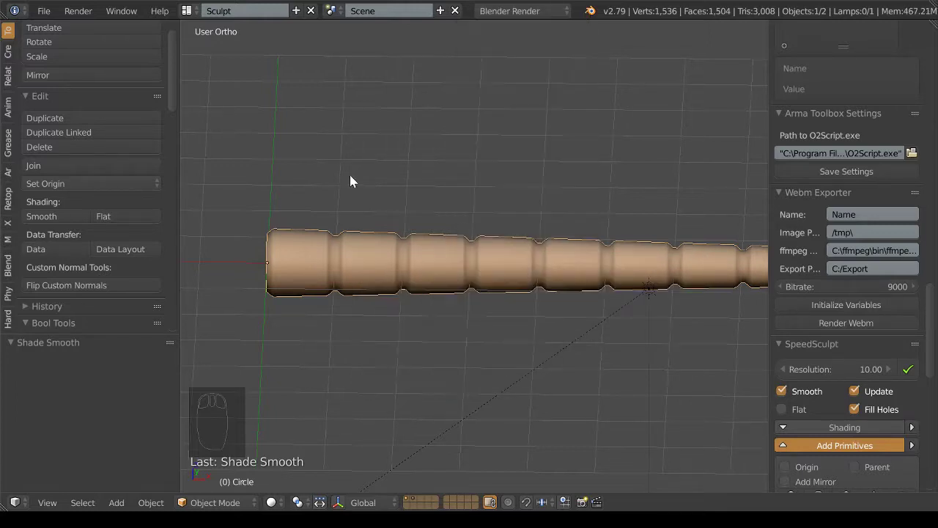
key("ctrl+grave")
left_click(300, 235)
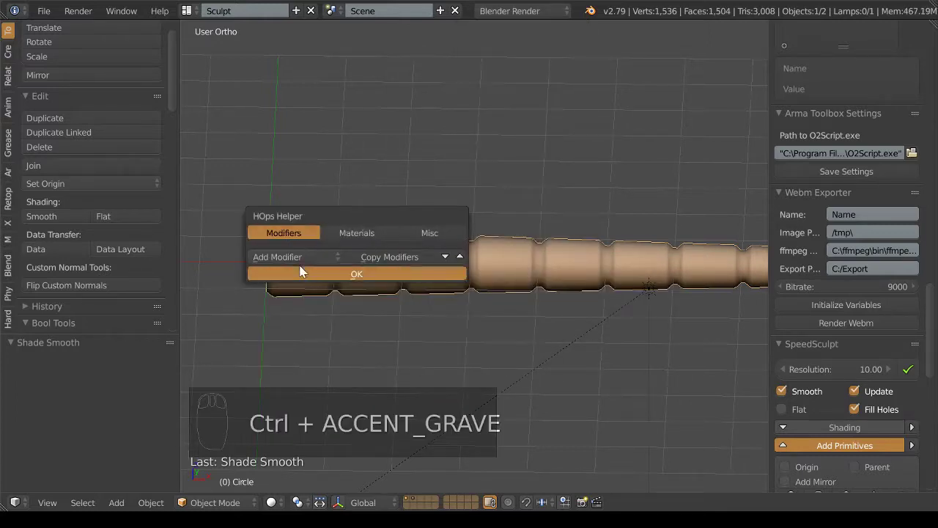
left_click(300, 256)
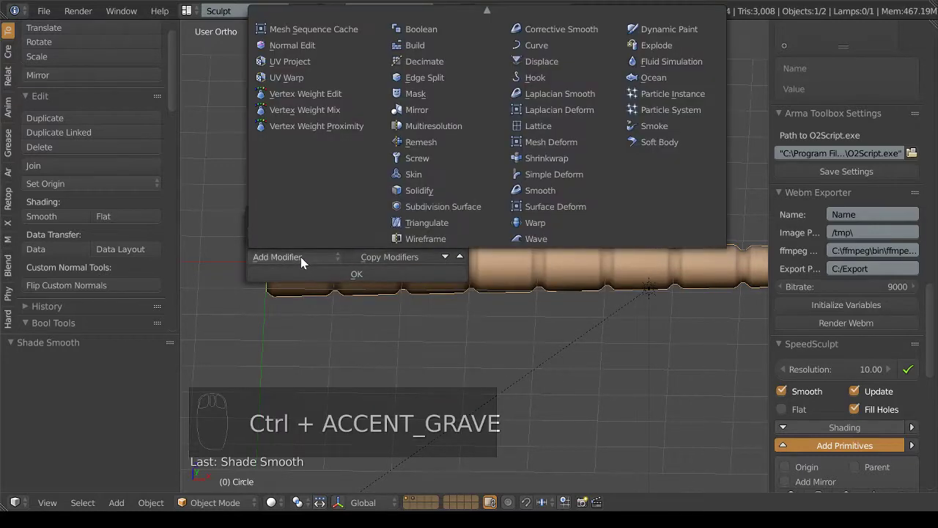
left_click(423, 208)
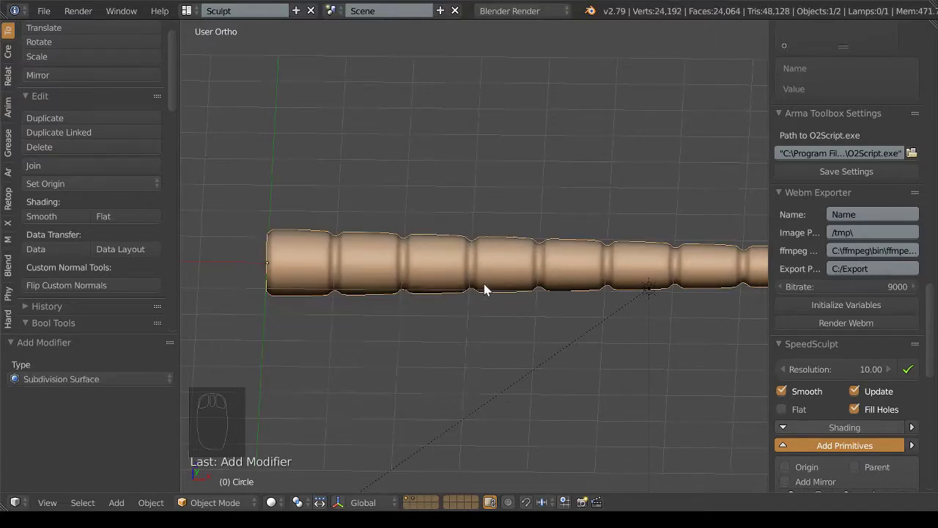
mouse_move(483, 282)
middle_mouse_down()
mouse_move(415, 293)
mouse_move(418, 335)
mouse_move(538, 286)
mouse_move(408, 288)
mouse_move(419, 318)
middle_mouse_up()
Enter Edit Mode and move the tail's open end loop along Y
left_click(220, 502)
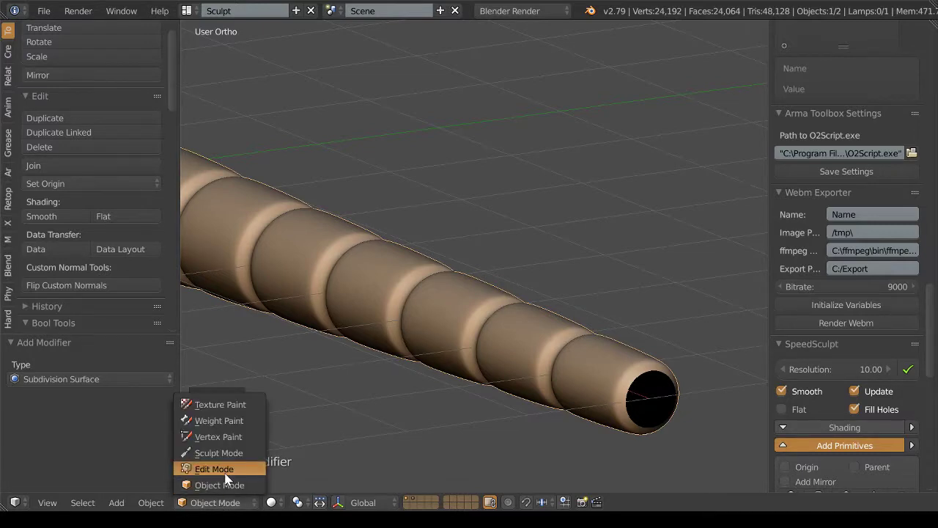
left_click(220, 469)
mouse_move(454, 384)
middle_mouse_down()
mouse_move(458, 375)
mouse_move(404, 485)
middle_mouse_up()
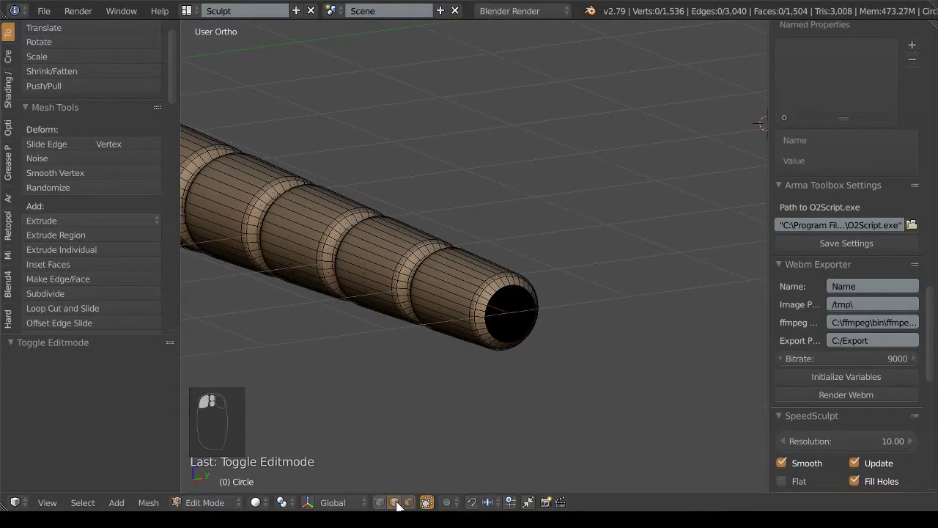
right_click(494, 331, "alt")
scroll(494, 331, "down", 2)
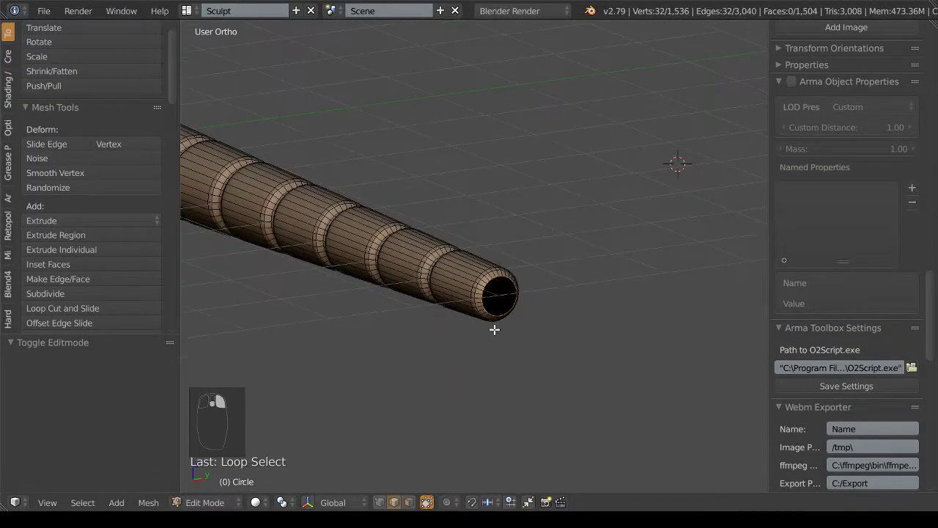
scroll(495, 330, "up", 3)
key("g")
middle_click_drag(495, 331, 500, 340)
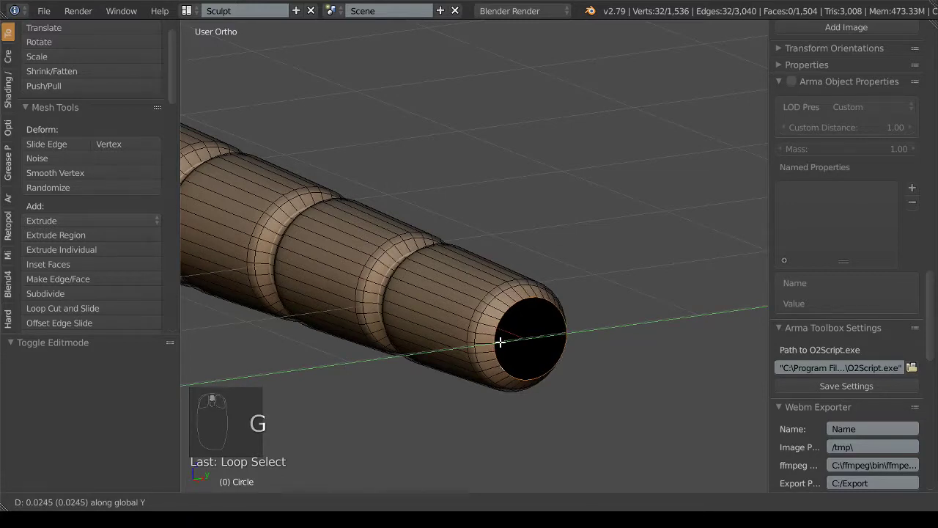
left_click(501, 341)
Extrude the end loop, move it along X and shrink it to half size
key("e")
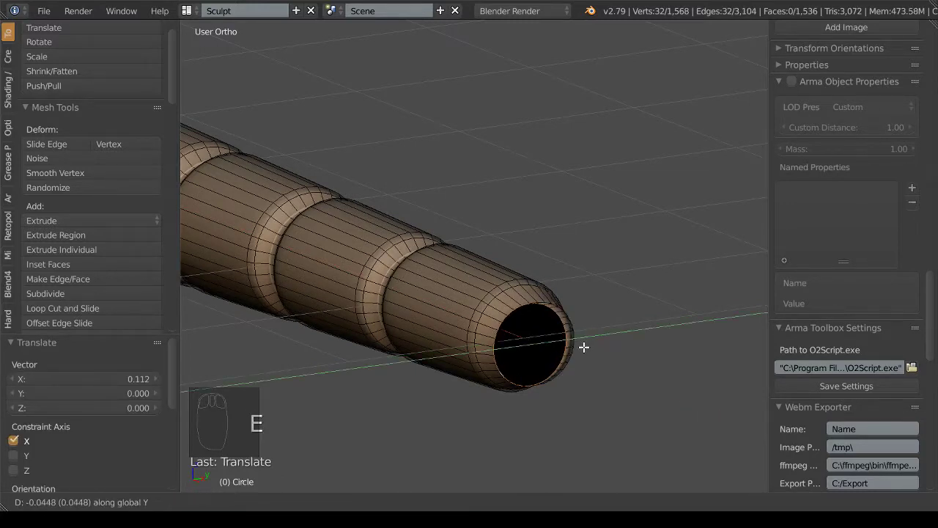
right_click(588, 345)
key("g")
middle_click_drag(588, 345, 593, 347)
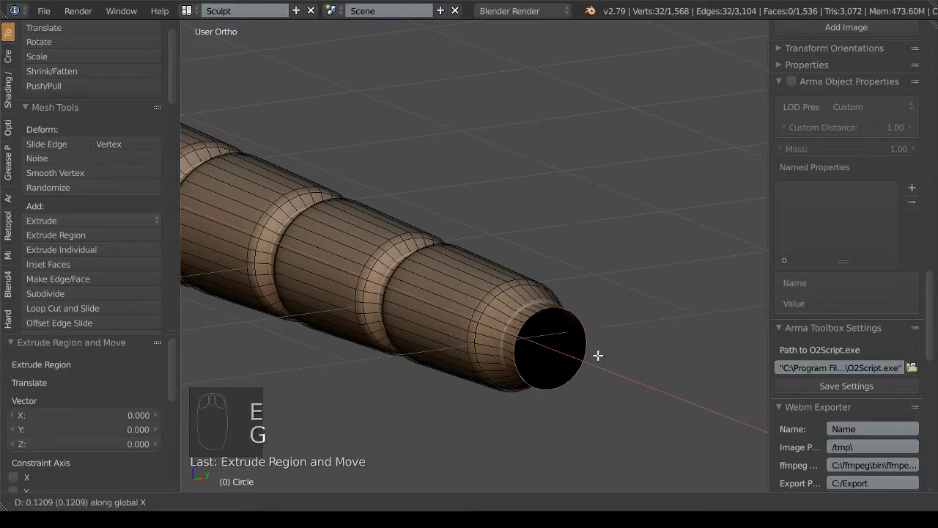
left_click(598, 354)
key("s")
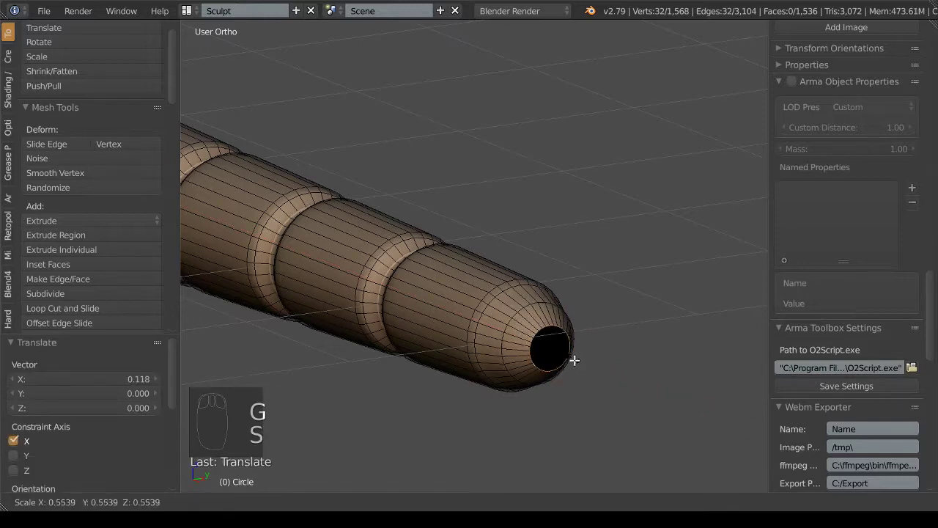
left_click(573, 359)
scroll(545, 342, "up", 3)
scroll(542, 342, "up", 3)
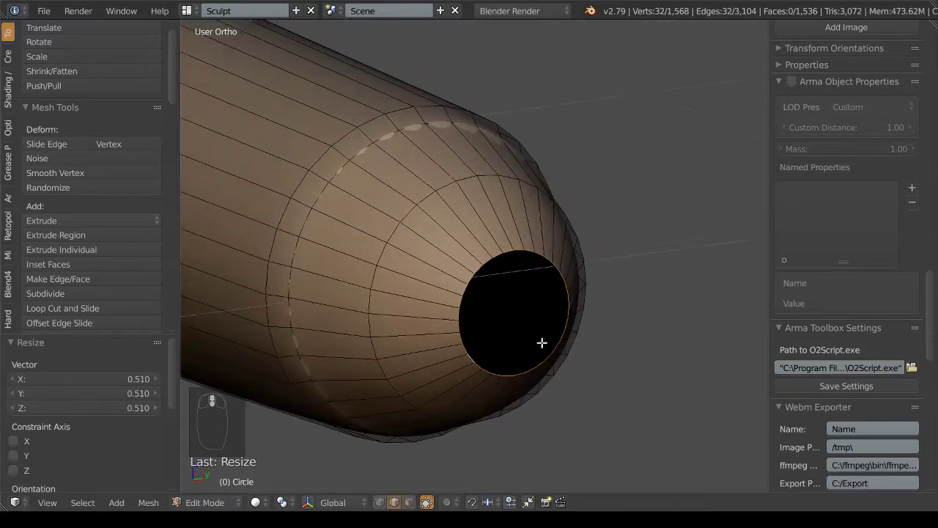
Fill the tube's open end with rows of faces
middle_click_drag(542, 342, 402, 492)
key("a")
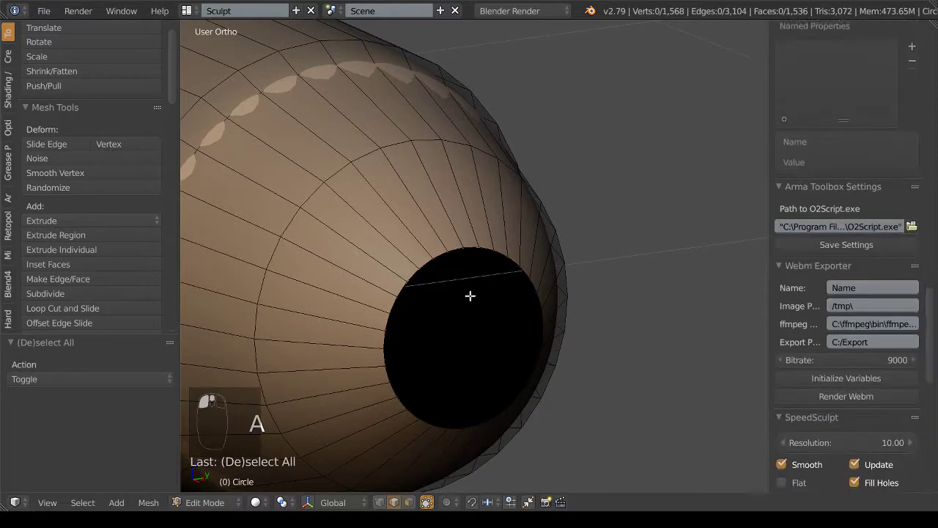
right_click(472, 258)
key("f")
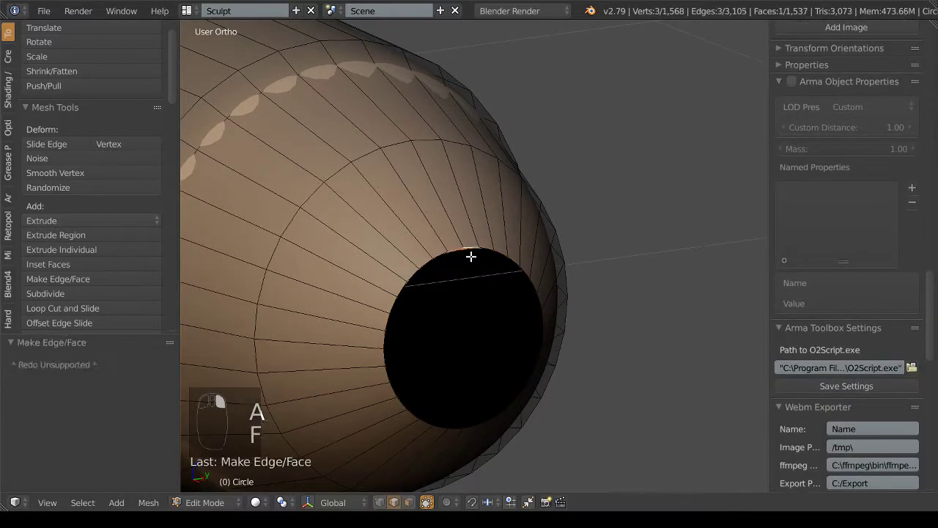
right_click(471, 256)
key("f")
key("f")
key("f")
key("f")
key("f")
key("f")
key("f")
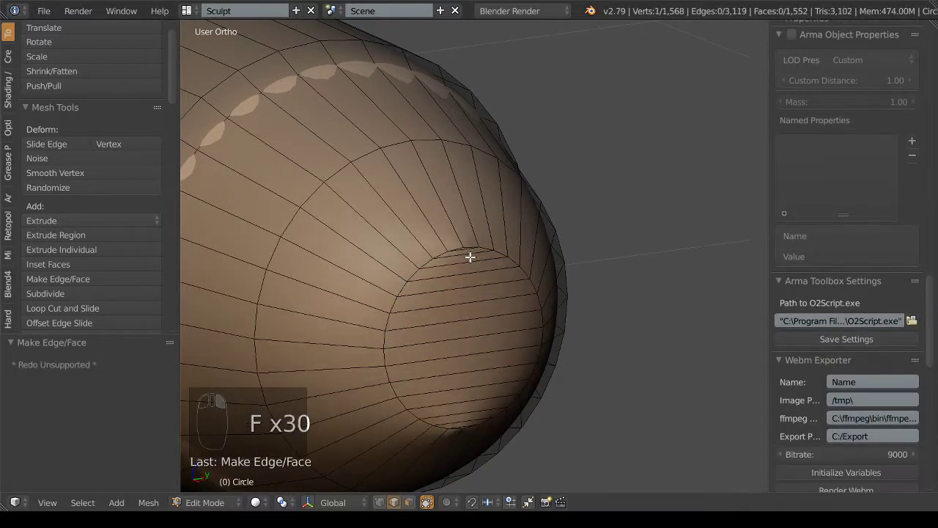
key("f")
scroll(464, 260, "down", 3)
scroll(385, 254, "down", 4)
Dismiss the save browser and return to Object Mode
middle_click_drag(386, 253, 473, 268)
key("ctrl+s")
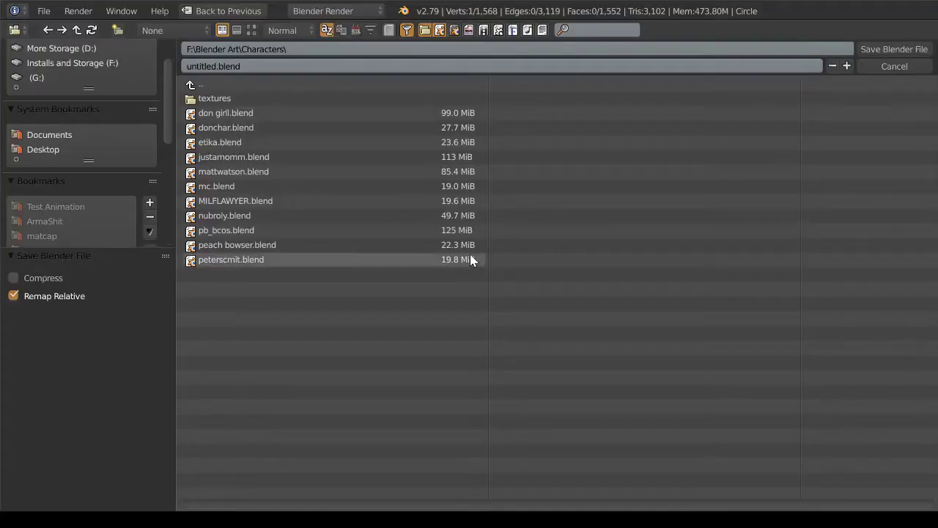
left_click(895, 68)
left_click(204, 502)
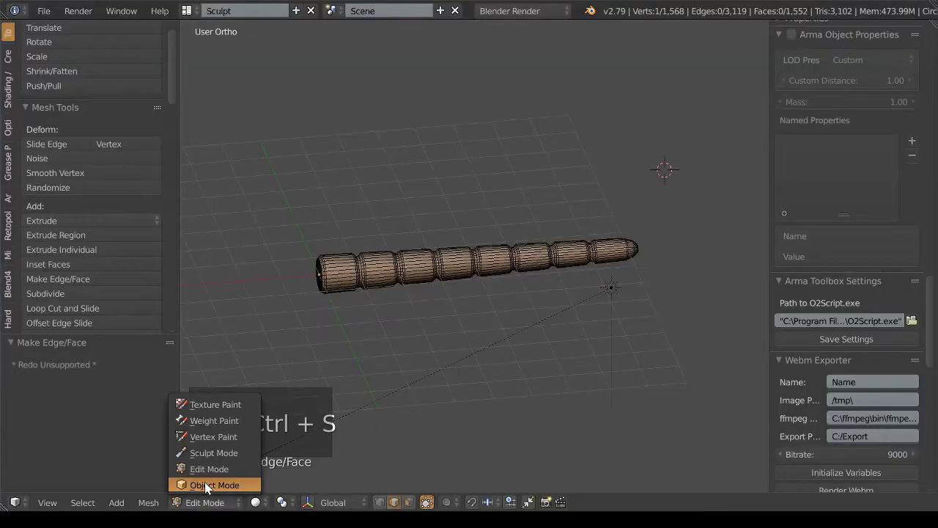
left_click(210, 486)
scroll(369, 304, "up", 5)
scroll(368, 299, "down", 6)
scroll(368, 299, "up", 1)
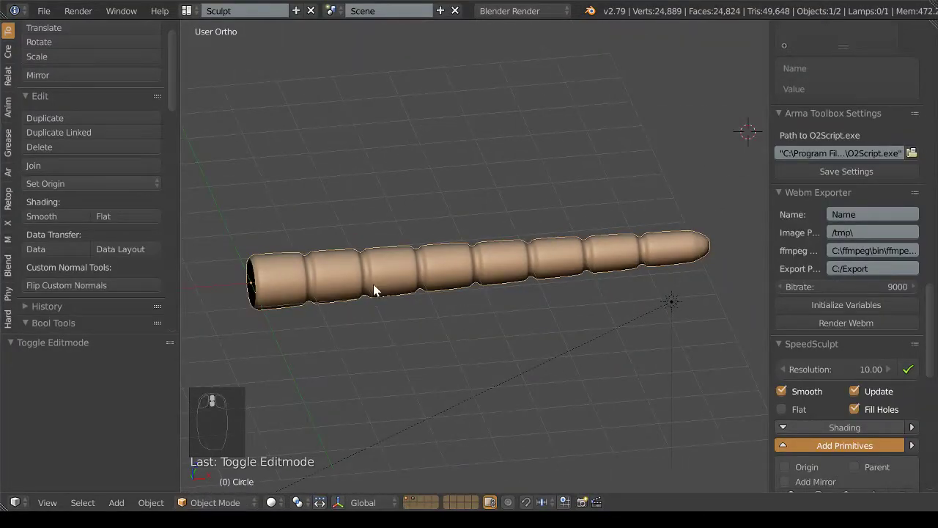
Set the render engine to Radeon ProRender and draw a render border around the tube
left_click(548, 11)
left_click(528, 98)
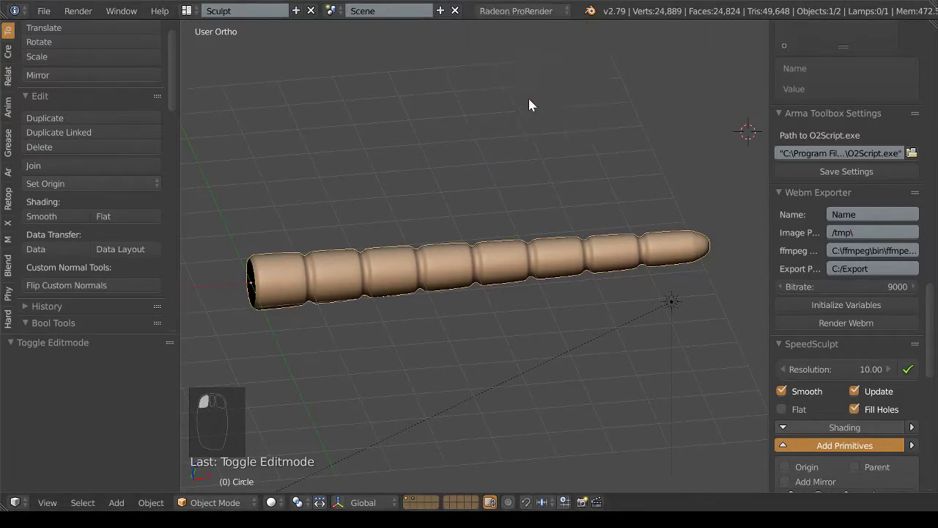
scroll(339, 189, "down", 3)
key("ctrl+b")
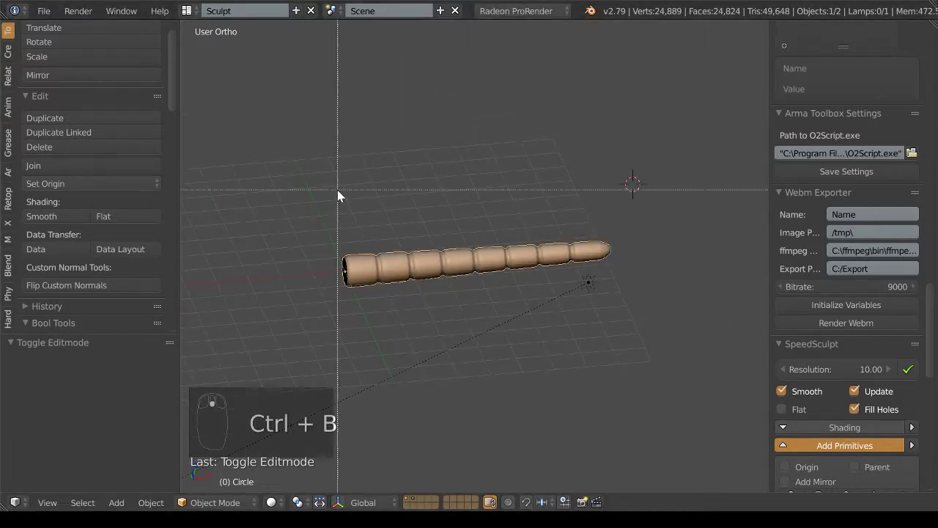
left_click_drag(329, 141, 635, 353)
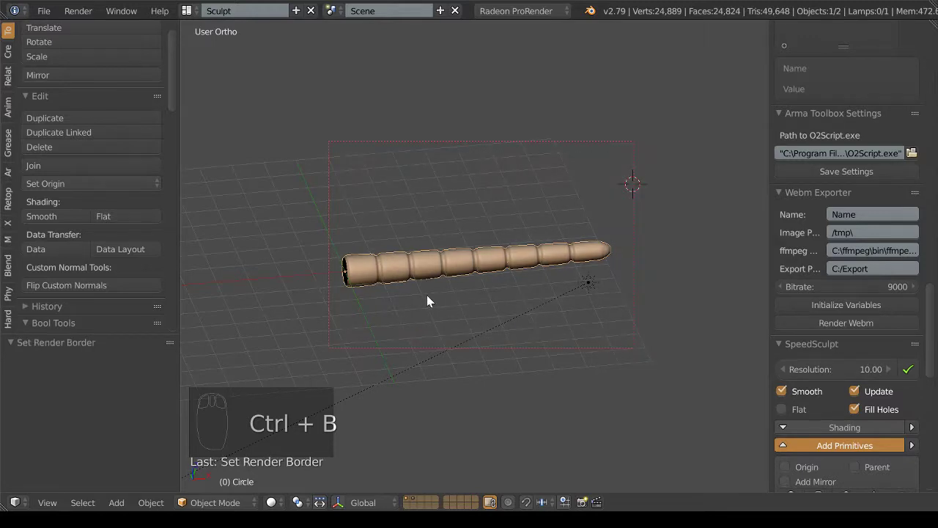
middle_click_drag(426, 294, 434, 288)
Preview the tail in Rendered shading, then go back to Solid shading
key("z")
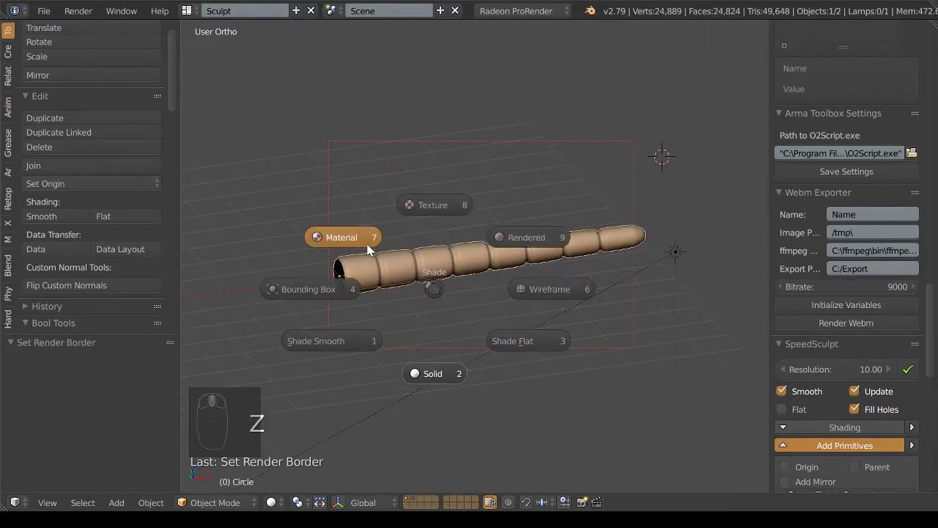
left_click(503, 243)
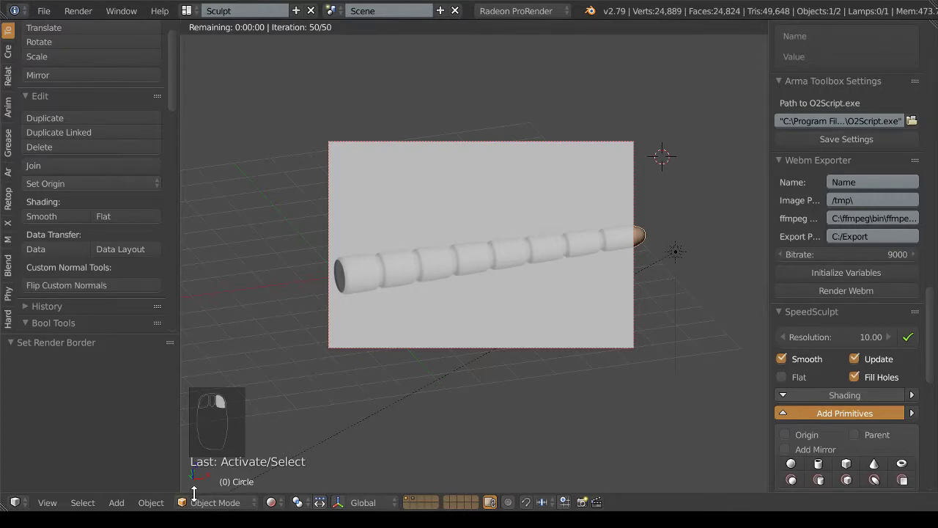
key("Escape")
key("z")
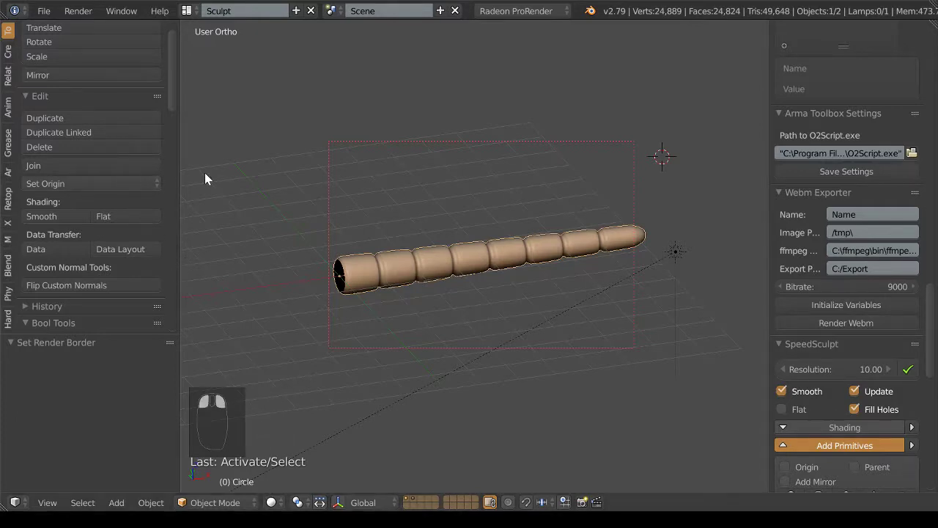
middle_click(383, 96)
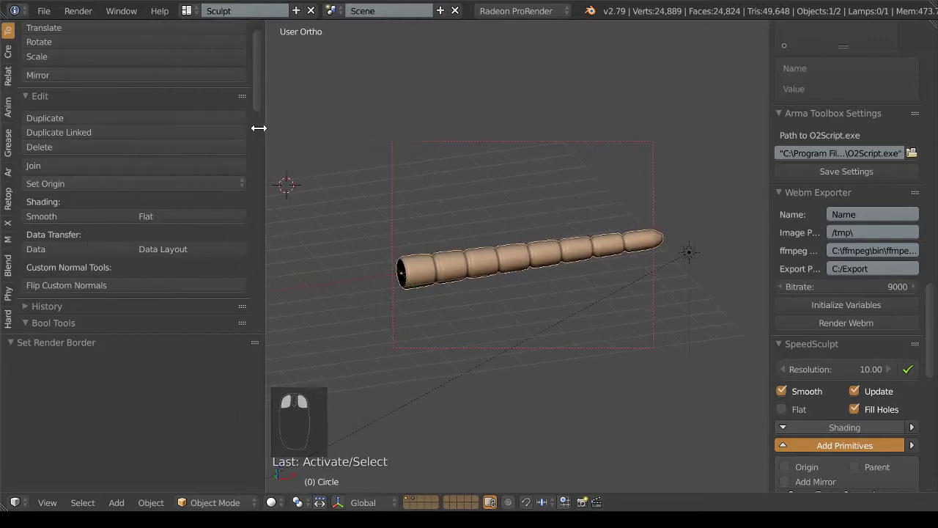
left_click_drag(179, 122, 184, 139)
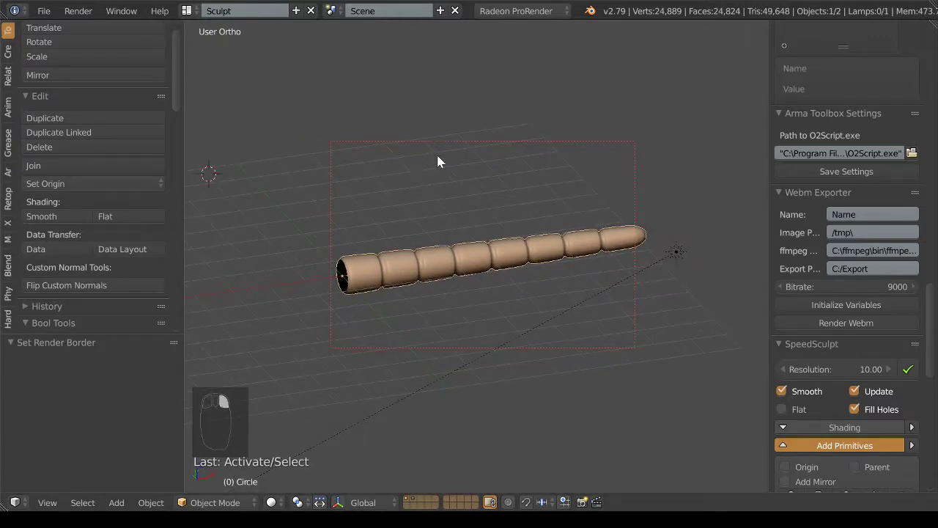
Switch the render engine to Blender Render and stop the Screencast Keys display
left_click(529, 13)
left_click(523, 29)
scroll(816, 340, "down", 4)
scroll(812, 334, "down", 5)
scroll(810, 333, "down", 5)
scroll(810, 333, "down", 2)
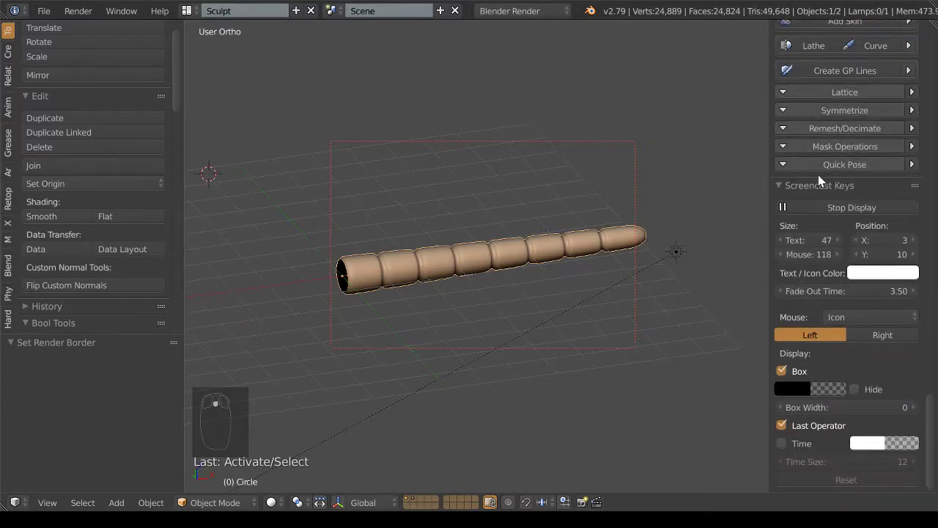
left_click(831, 207)
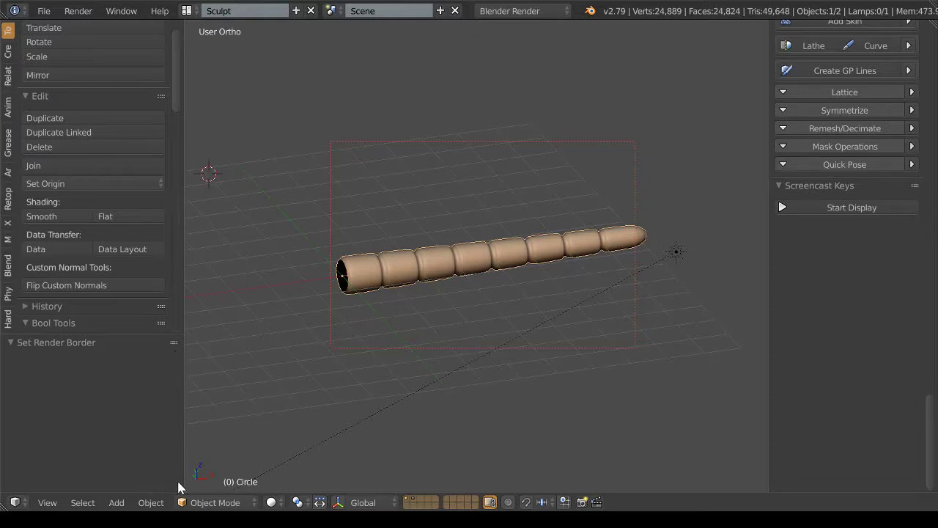
left_click(15, 502)
left_click(47, 502)
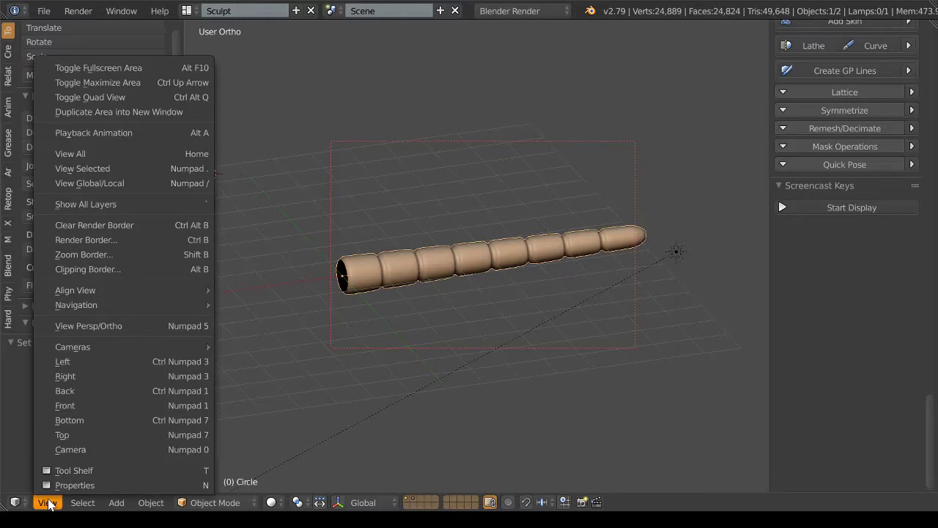
mouse_move(467, 313)
middle_mouse_down()
mouse_move(461, 305)
mouse_move(447, 313)
mouse_move(464, 321)
mouse_move(326, 241)
middle_mouse_up()
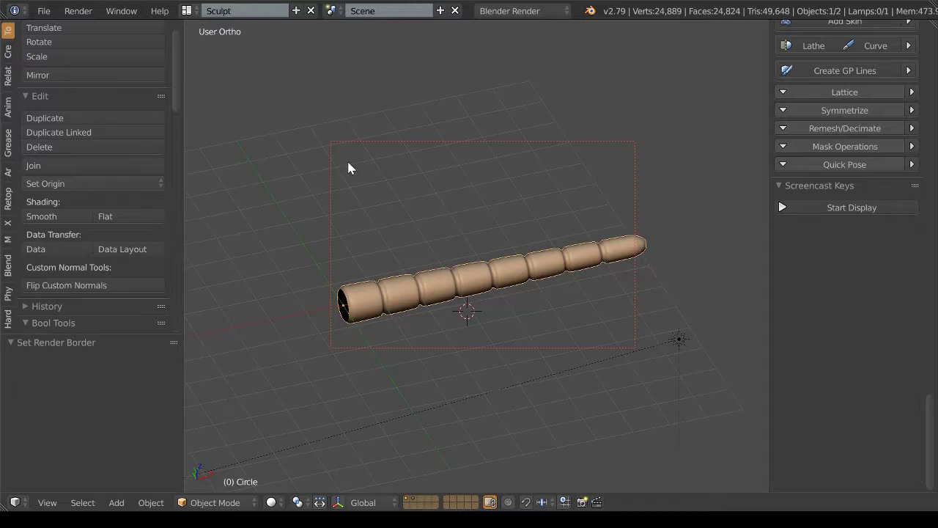
scroll(717, 212, "up", 3)
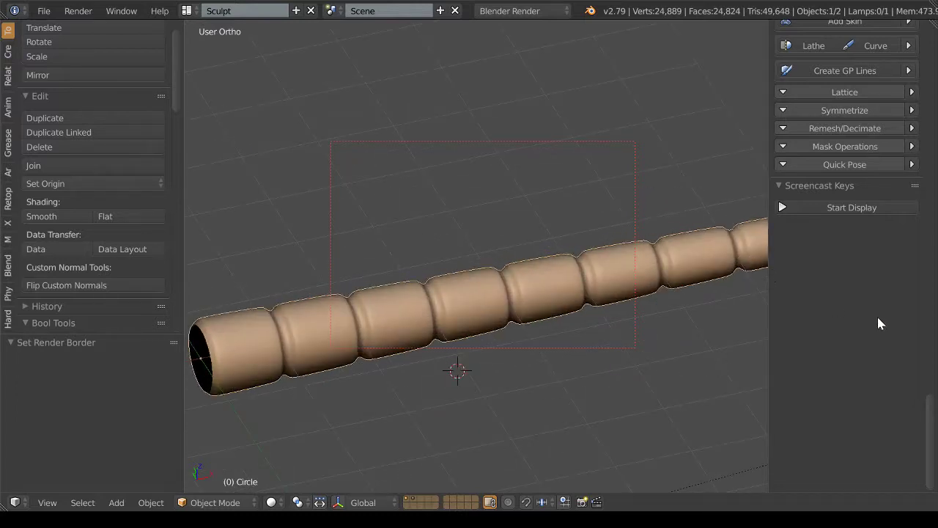
scroll(892, 322, "up", 10)
scroll(894, 337, "up", 5)
scroll(880, 327, "up", 6)
scroll(879, 328, "up", 4)
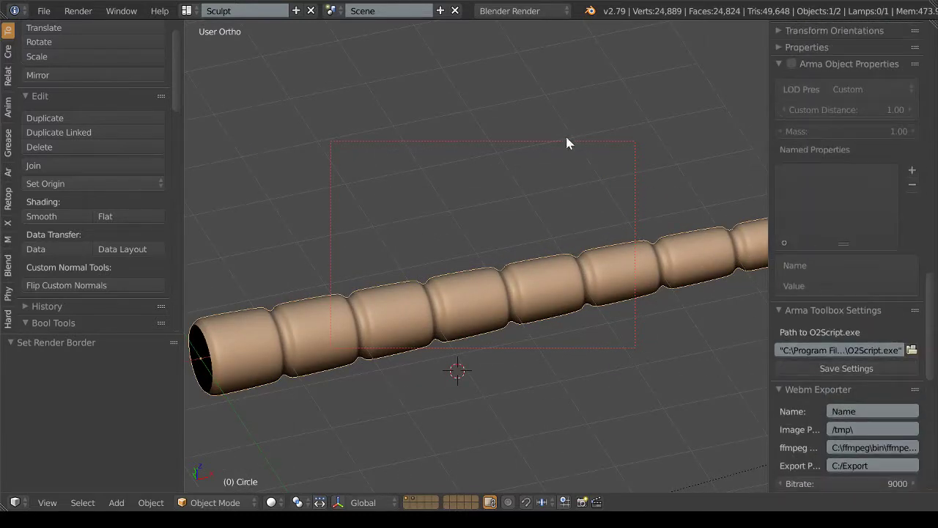
Split the 3D view and turn the left area into a Node Editor
right_click(600, 20)
left_click(568, 38)
left_click(275, 161)
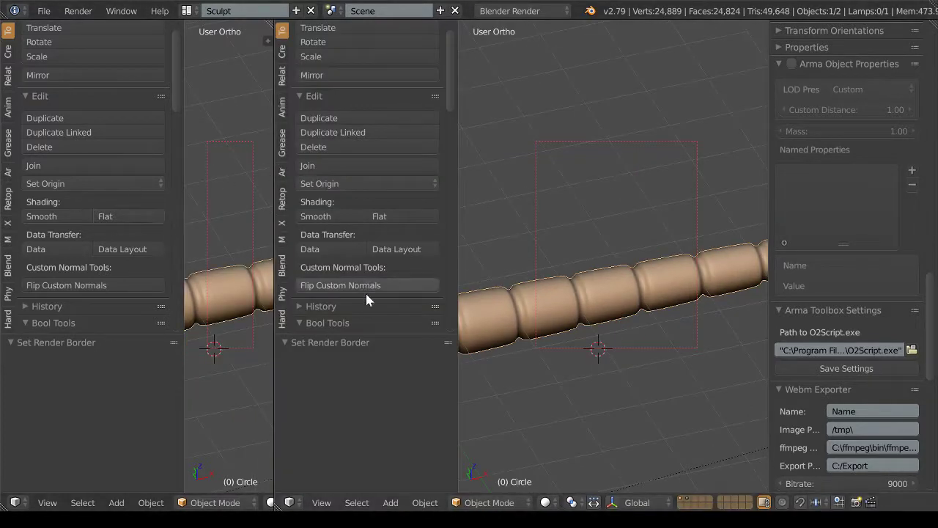
left_click_drag(457, 402, 257, 425)
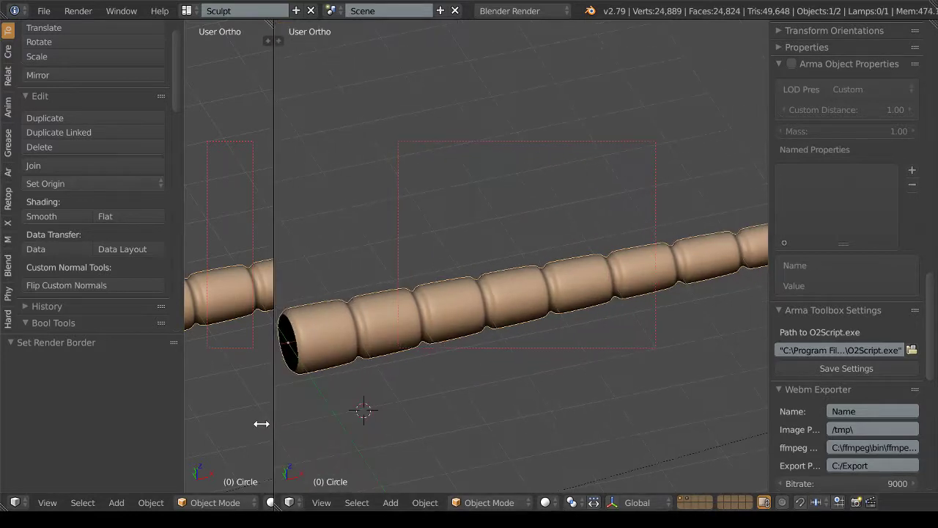
left_click(15, 502)
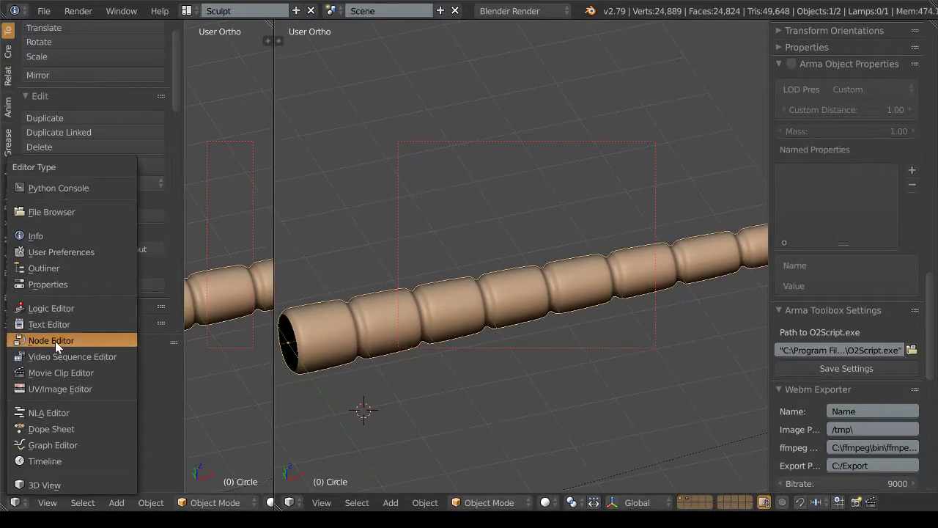
left_click(55, 340)
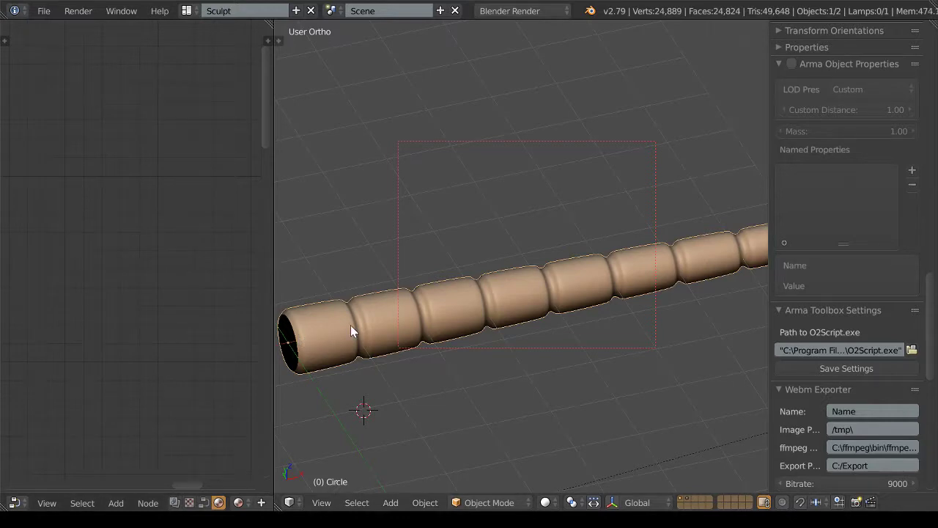
Set Radeon ProRender as the engine and preview the tail in Rendered shading
left_click(509, 11)
left_click(524, 92)
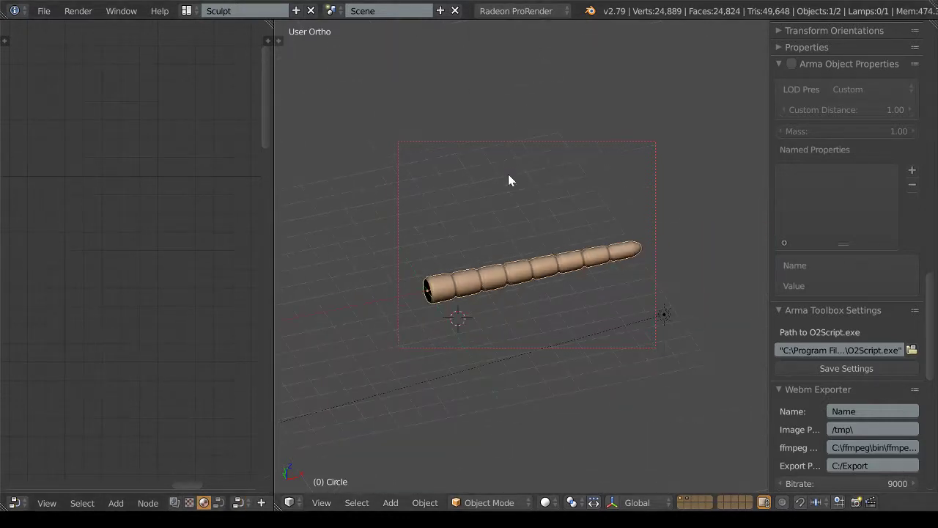
key("z")
left_click(569, 124)
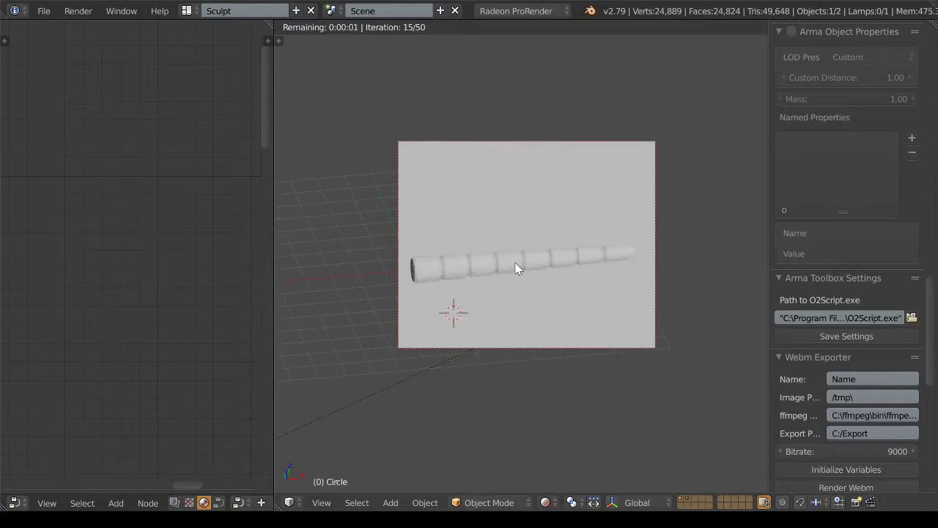
Create a new material for the tail in the Hard Ops helper and browse node trees
key("ctrl+grave")
left_click(540, 254)
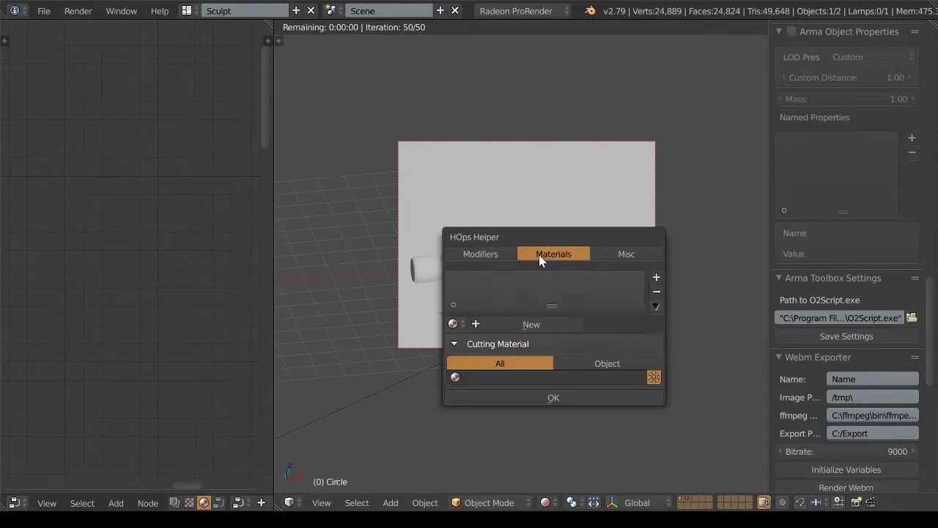
left_click(493, 324)
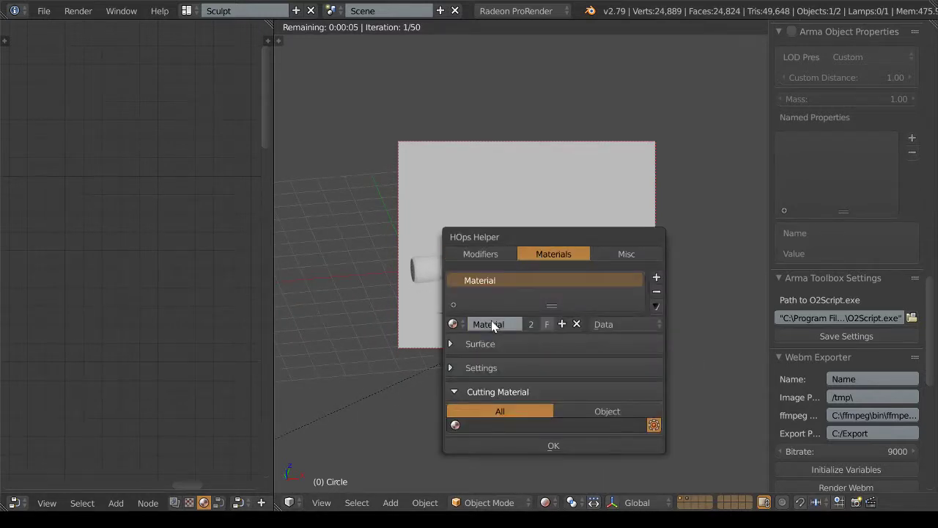
left_click(451, 343)
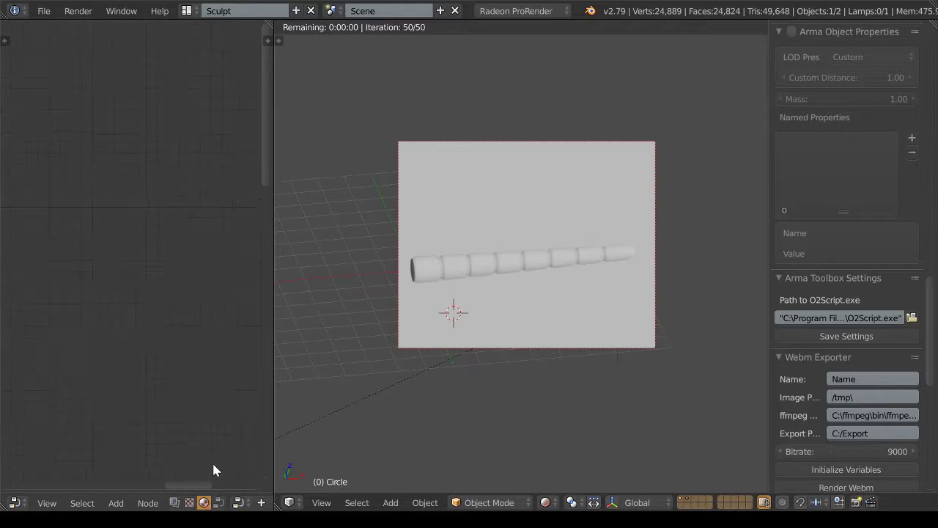
scroll(188, 504, "down", 3)
left_click(153, 503)
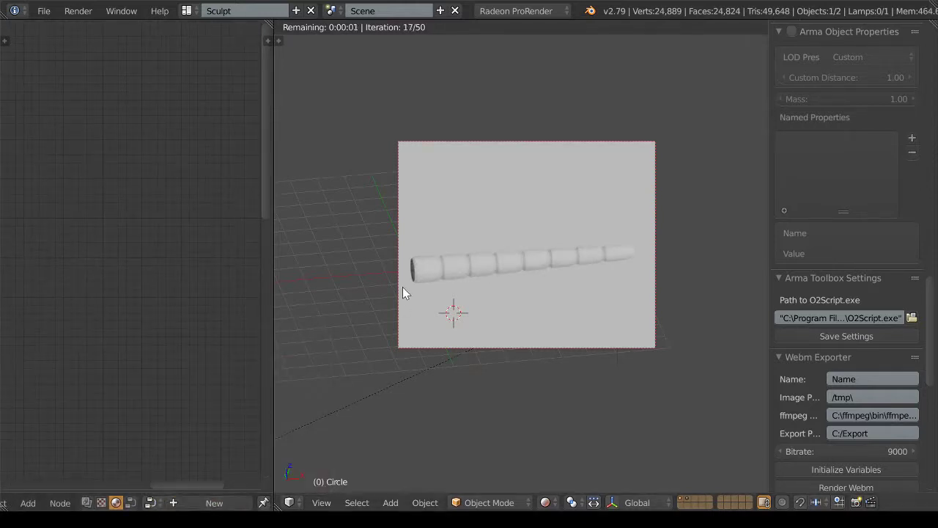
scroll(279, 414, "up", 2)
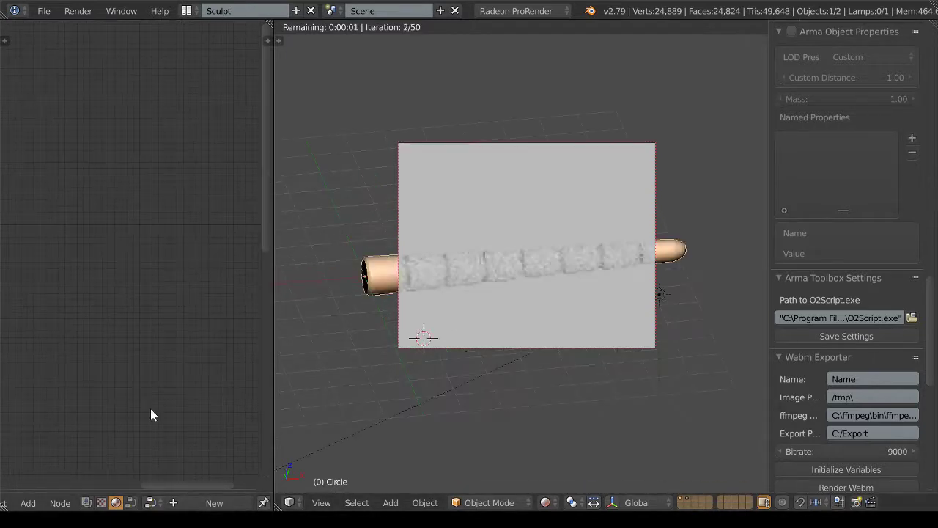
scroll(178, 503, "down", 2)
scroll(147, 506, "down", 1)
left_click(114, 505)
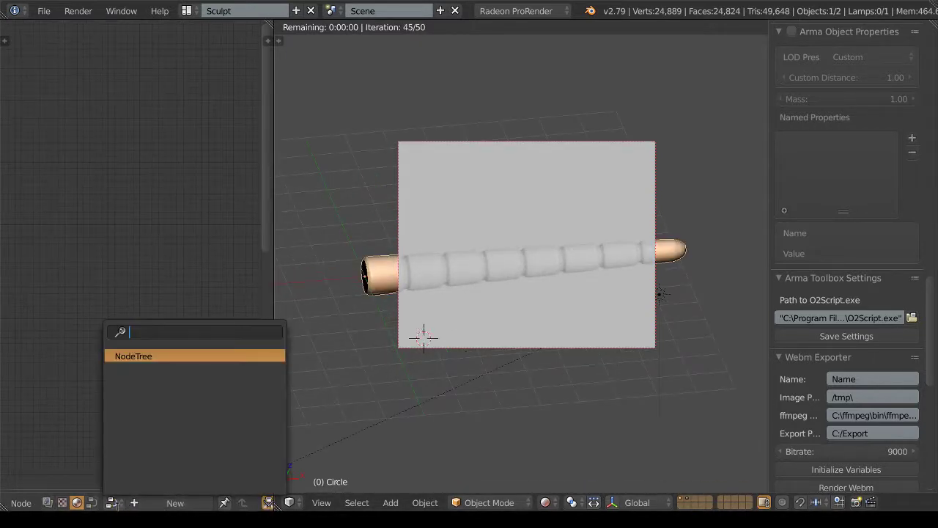
key("Escape")
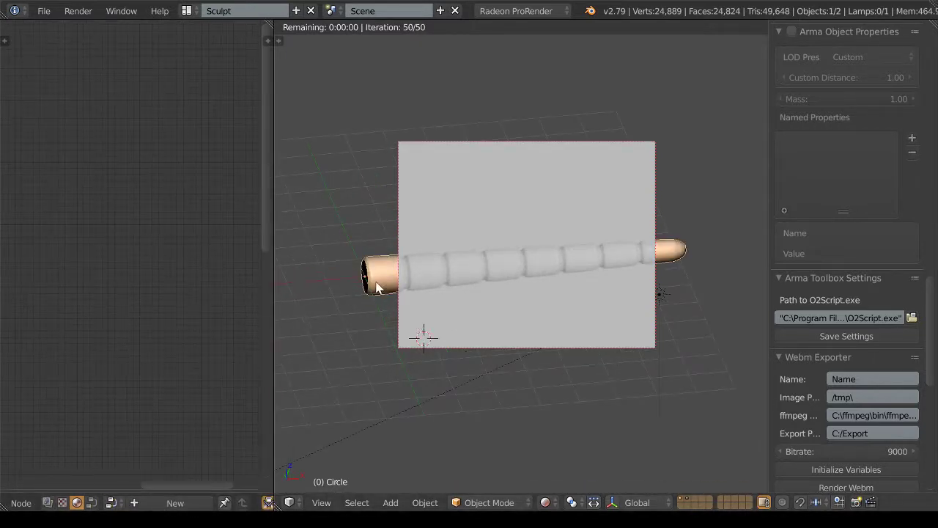
scroll(20, 503, "up", 4)
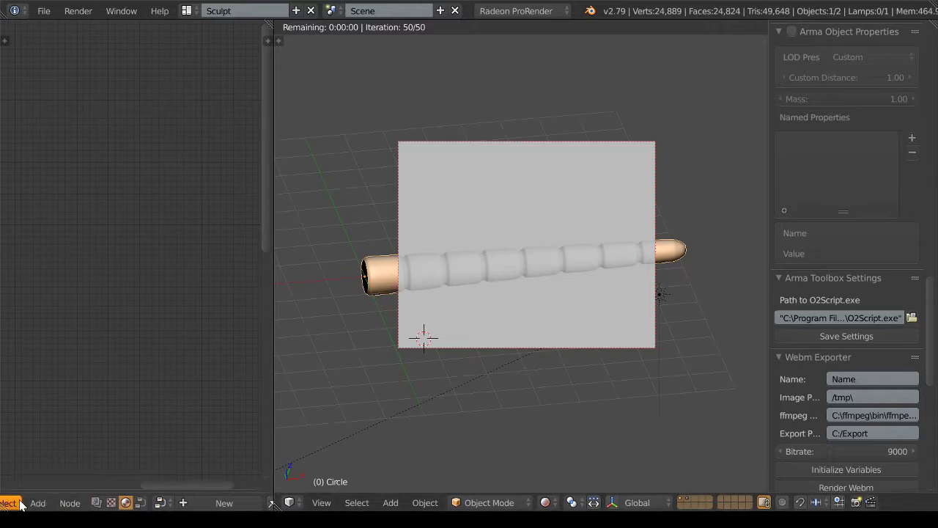
Split the left node area horizontally into upper and lower areas
right_click(273, 275)
left_click(273, 276)
left_click(183, 295)
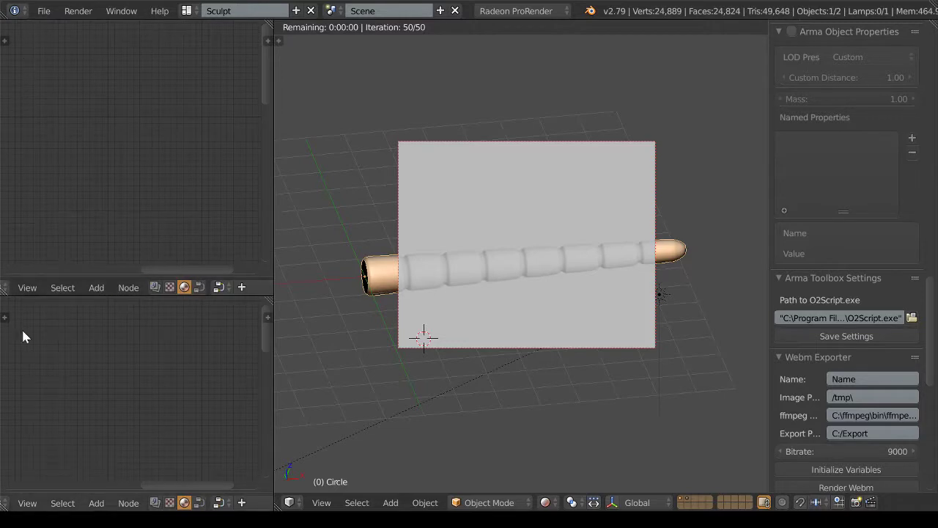
scroll(9, 292, "up", 3)
left_click(14, 287)
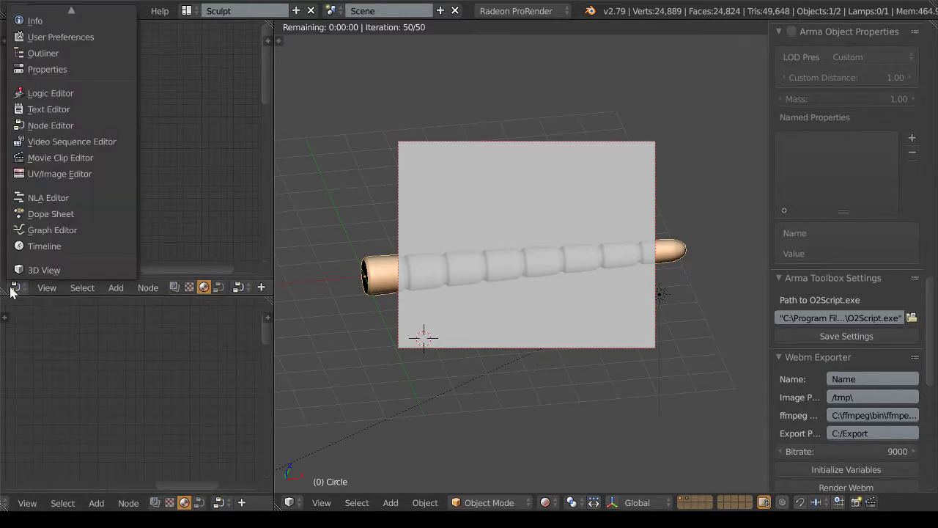
Make the upper area a Properties editor and add a material node tree
left_click(47, 68)
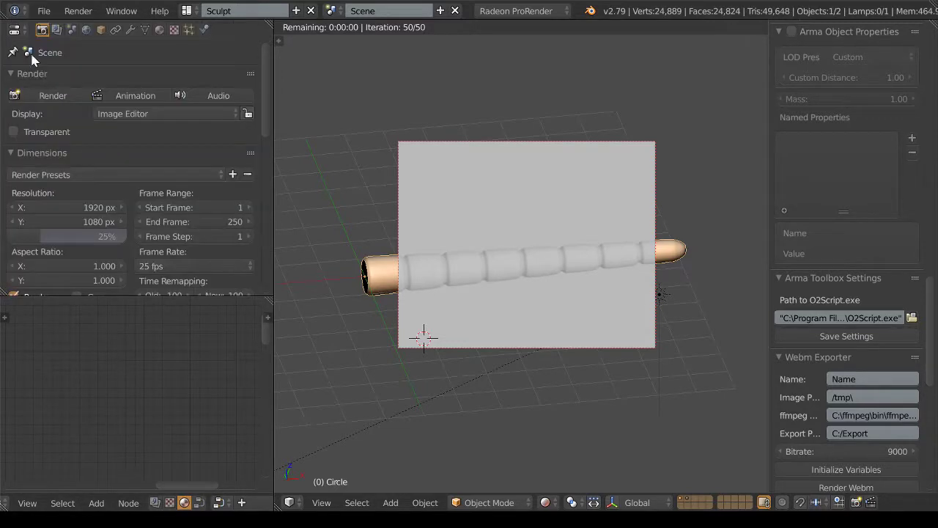
left_click(159, 29)
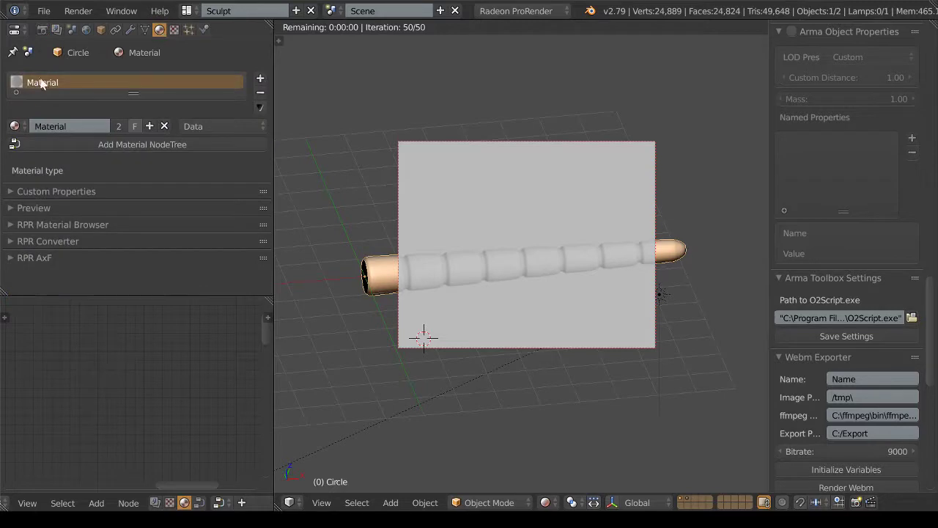
left_click(50, 144)
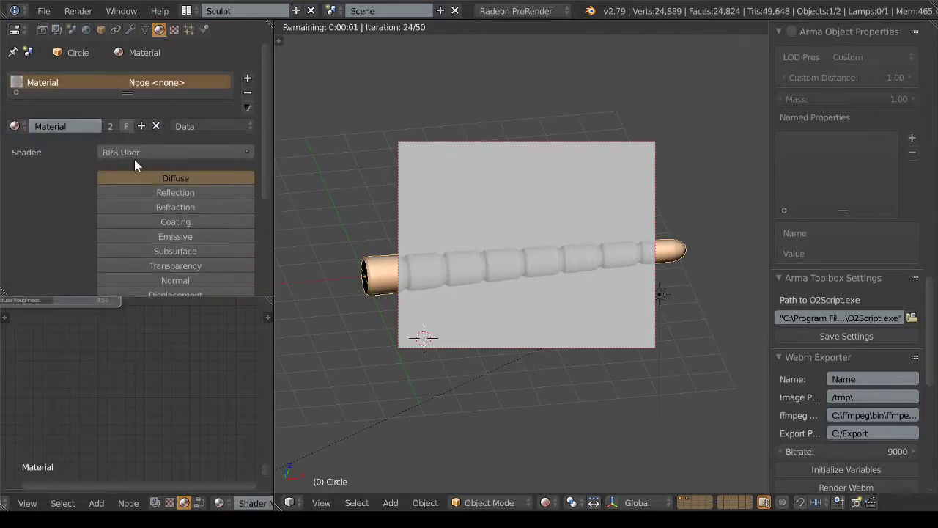
Frame the RPR Uber node and set its diffuse colour to pink
middle_click_drag(127, 394, 140, 447)
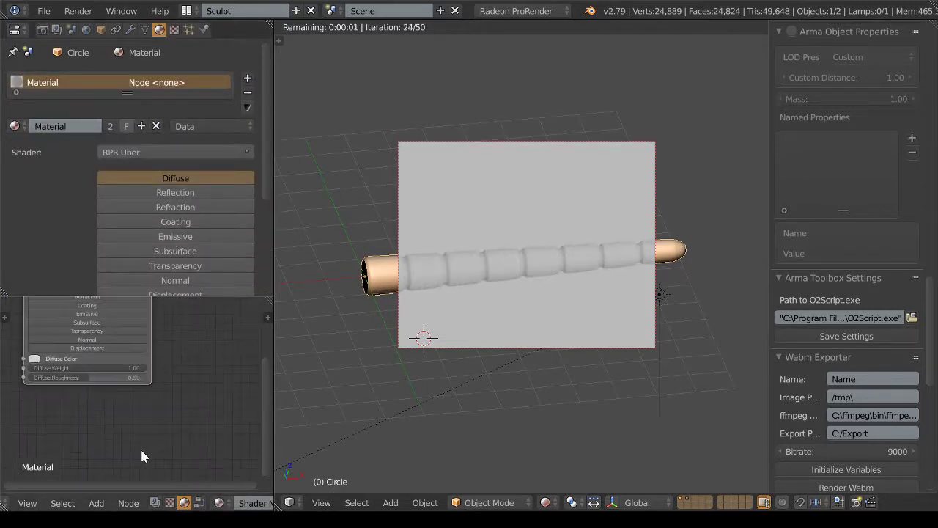
key("Home")
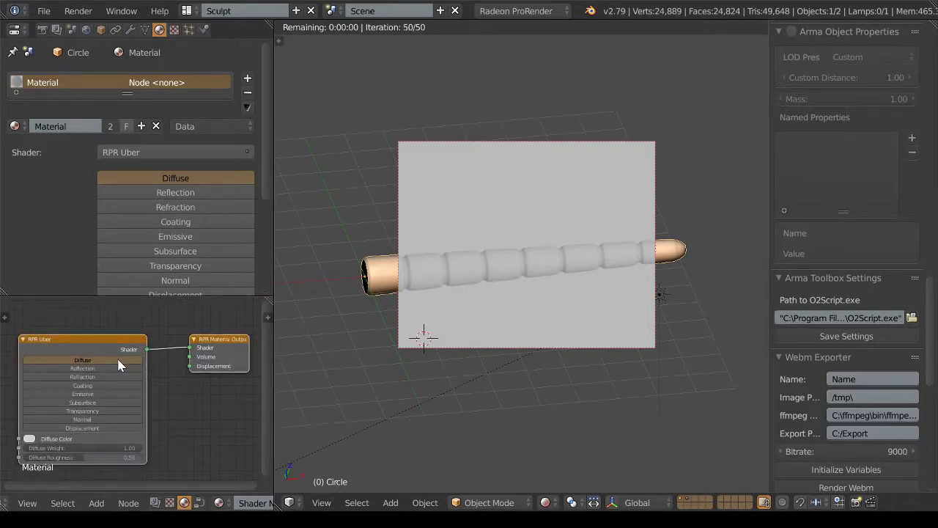
middle_click_drag(3, 384, 100, 373)
left_click(127, 438)
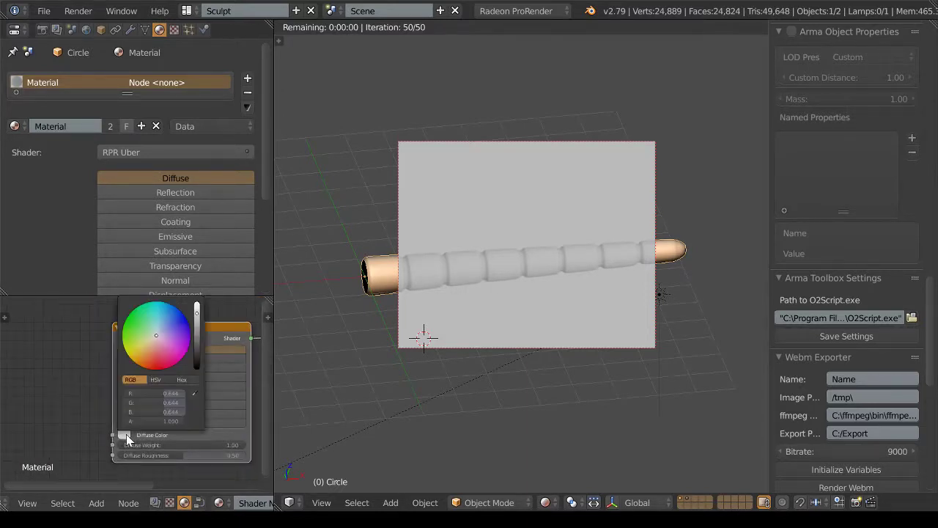
left_click_drag(162, 362, 158, 350)
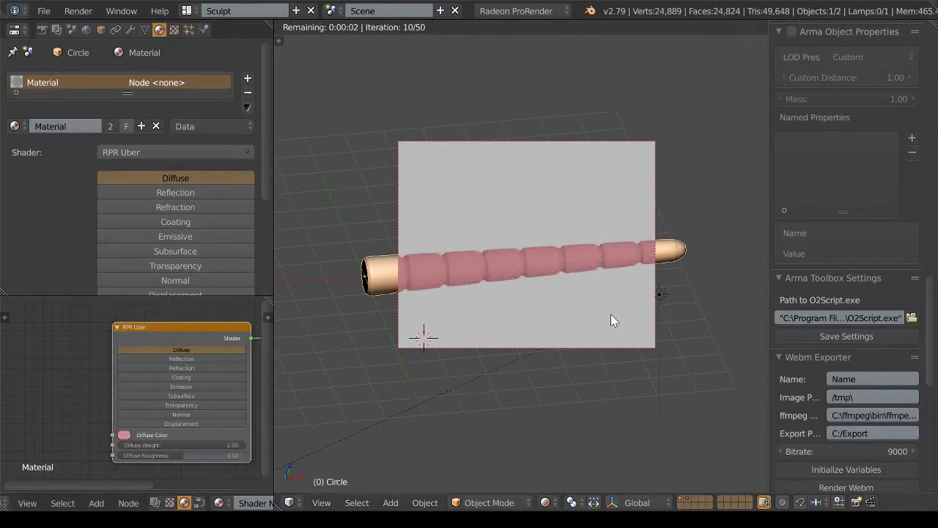
Rotate the sun lamp, raise its intensity slightly, and reselect the tail
right_click(660, 297)
key("r")
key("r")
left_click(648, 317)
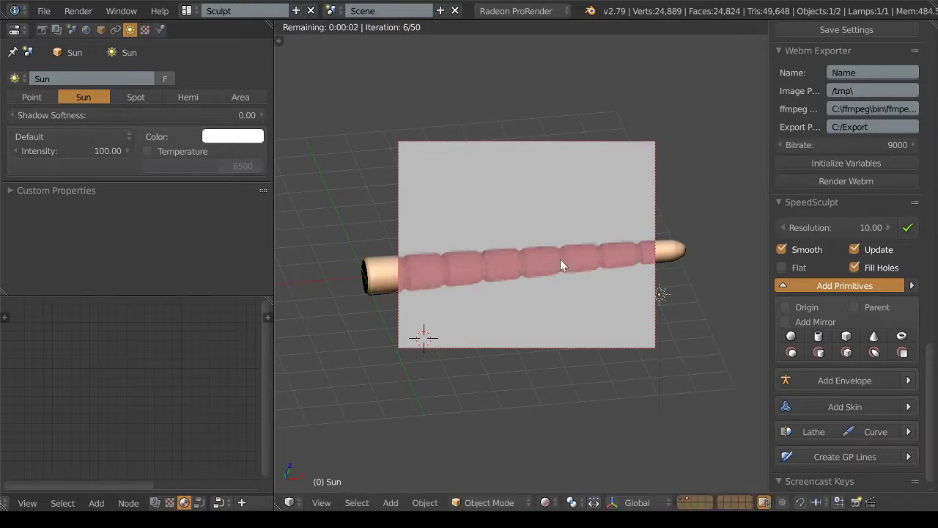
left_click(136, 97)
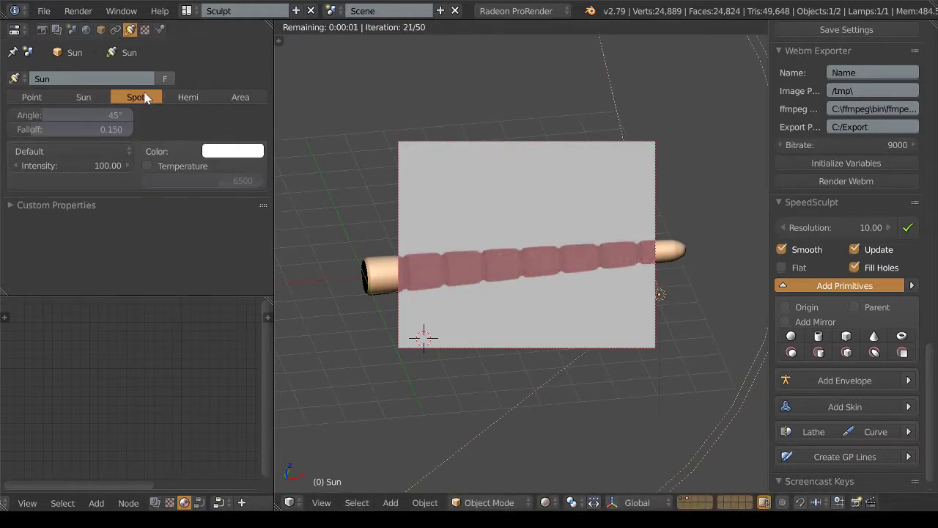
left_click(97, 97)
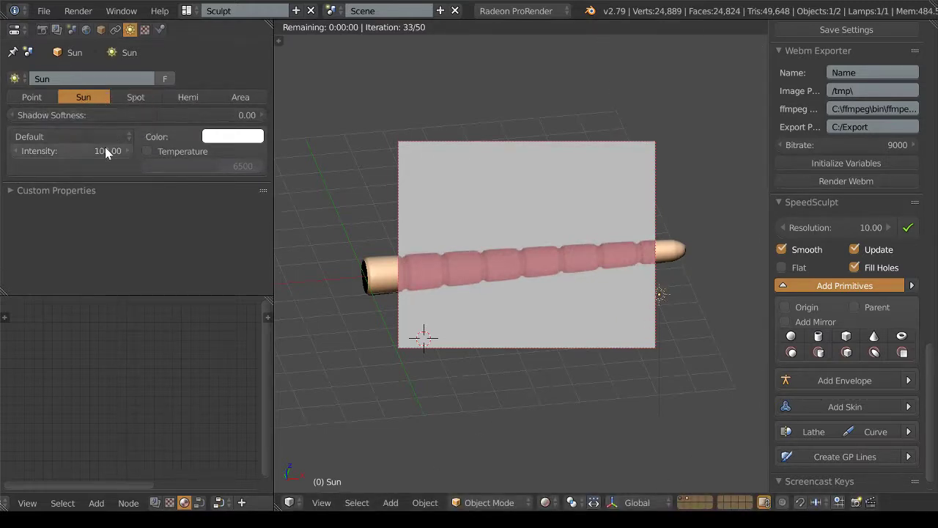
left_click_drag(105, 151, 111, 151)
right_click(469, 253)
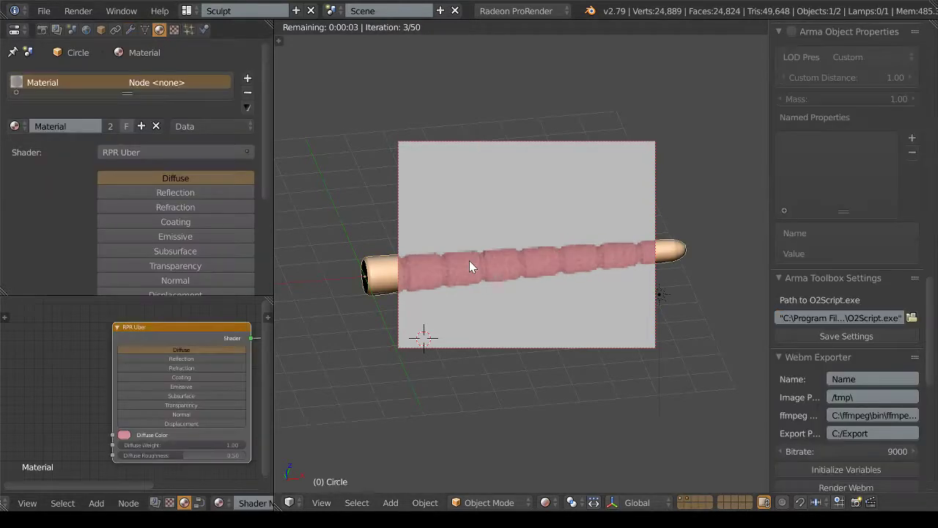
Enable reflection on the RPR Uber node with roughness about 0.28
left_click(203, 358)
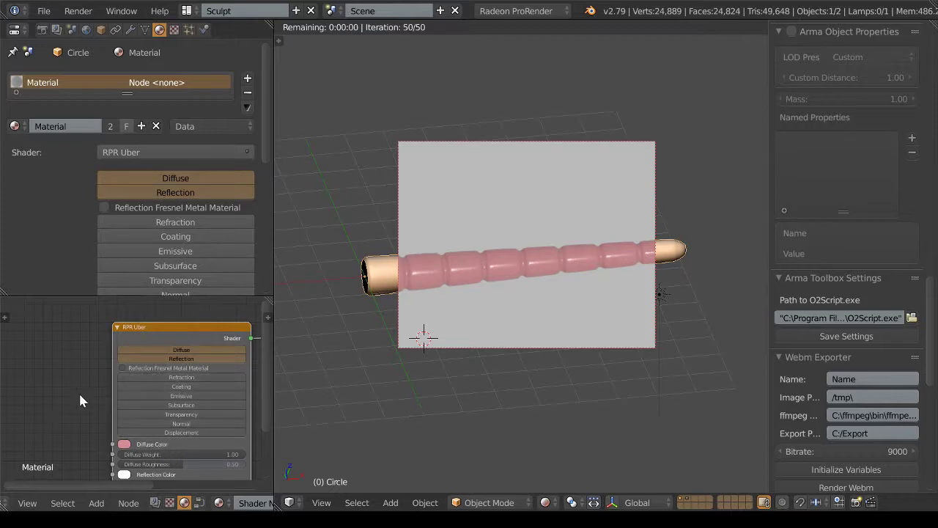
scroll(78, 392, "down", 2)
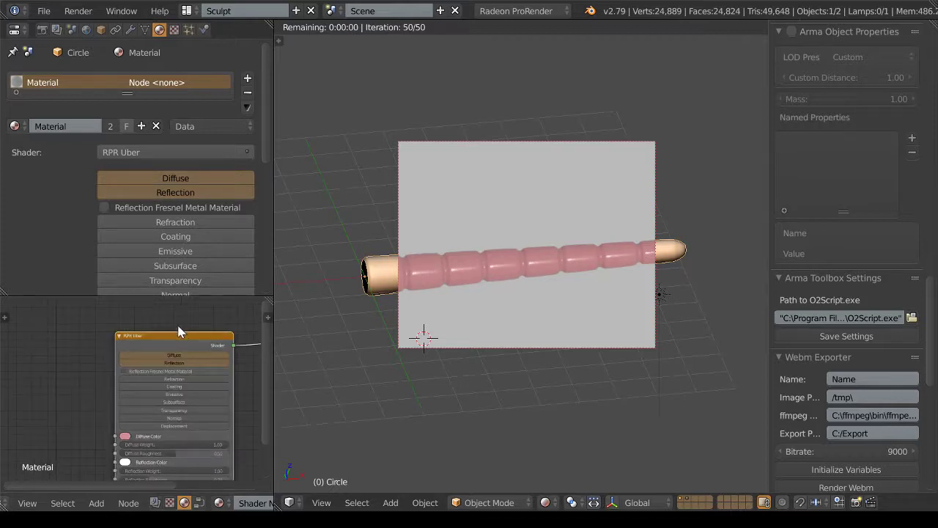
left_click_drag(178, 331, 142, 296)
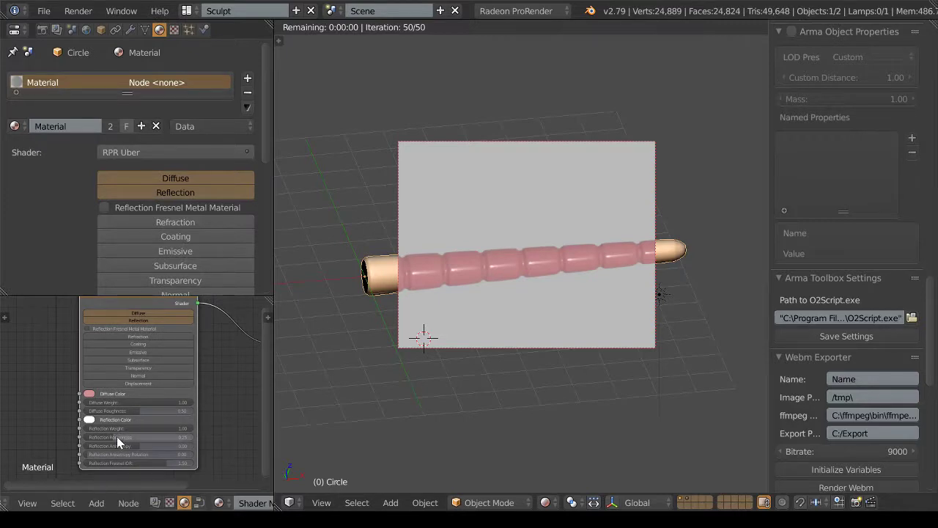
left_click_drag(117, 436, 140, 437)
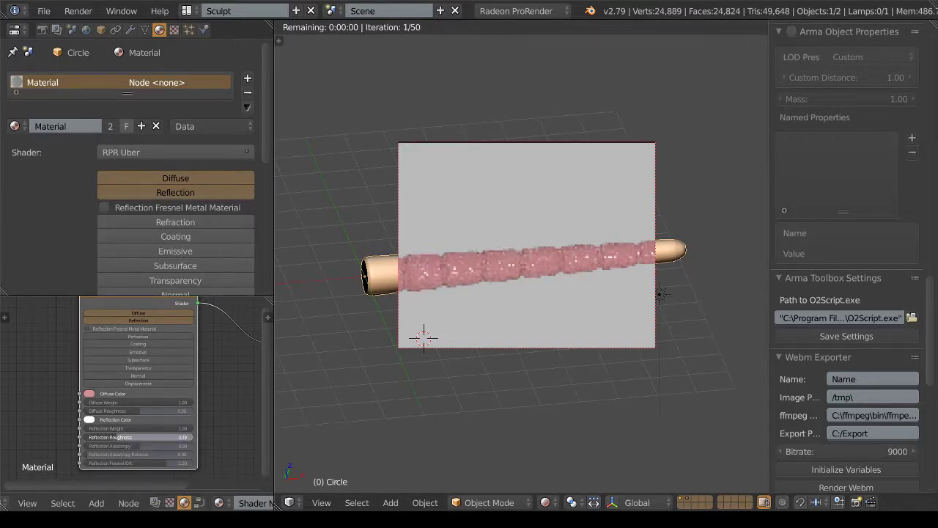
left_click_drag(139, 437, 150, 437)
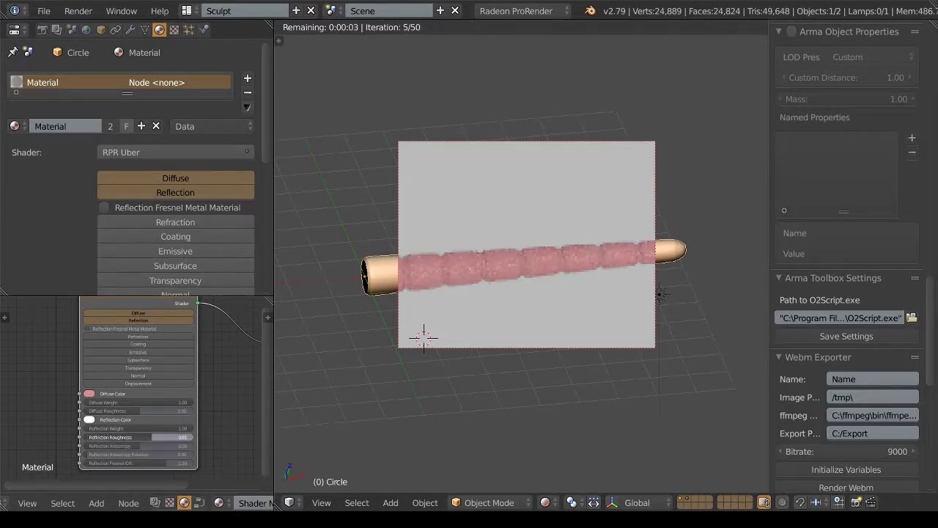
left_click_drag(152, 435, 127, 436)
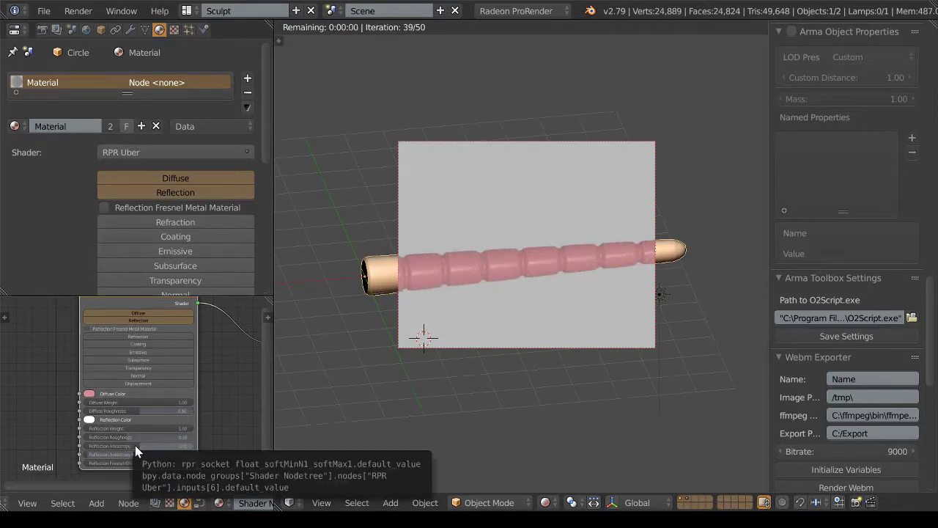
Clear the render border with Ctrl+Alt+B so the render fills the viewport
middle_click_drag(498, 316, 505, 310)
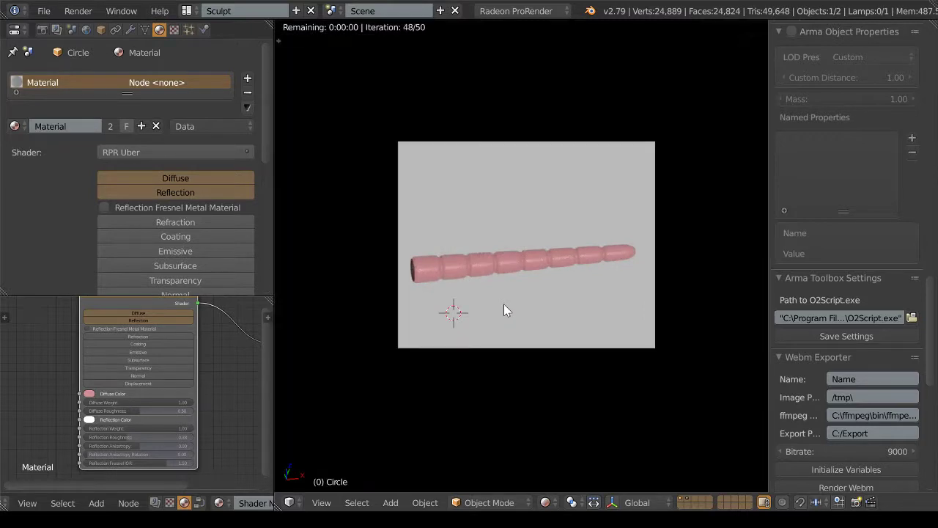
key("ctrl+alt+b")
scroll(498, 293, "up", 2)
scroll(490, 264, "up", 1)
middle_click_drag(489, 264, 493, 265)
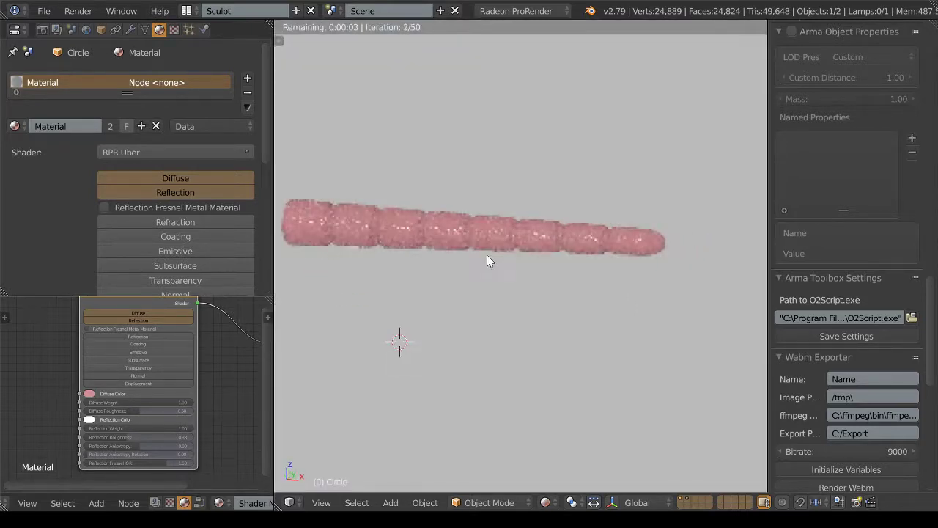